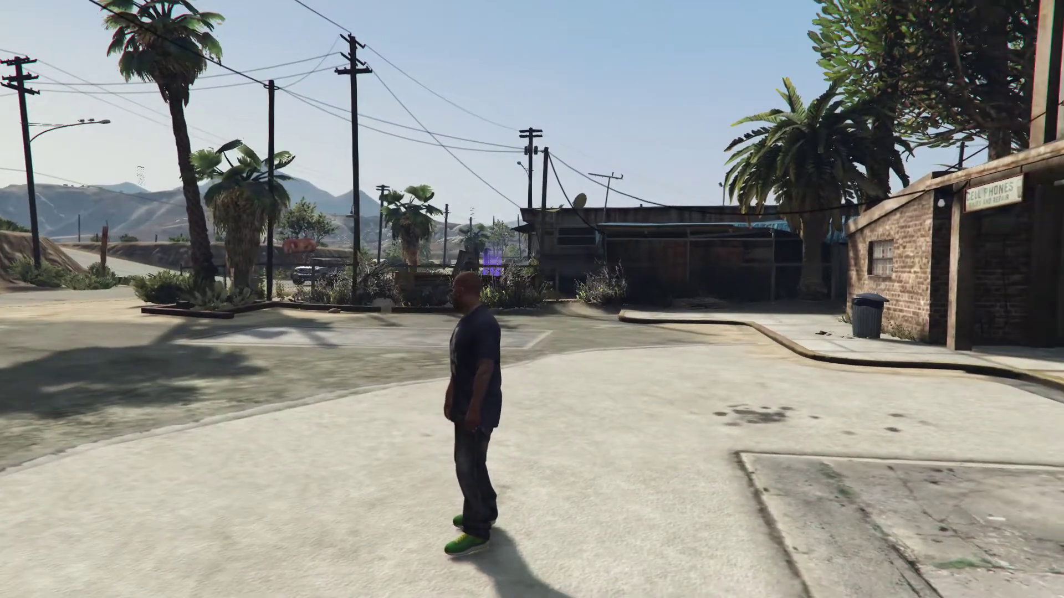
Step: Walk the character around and out into the street
key(w)
key(s)
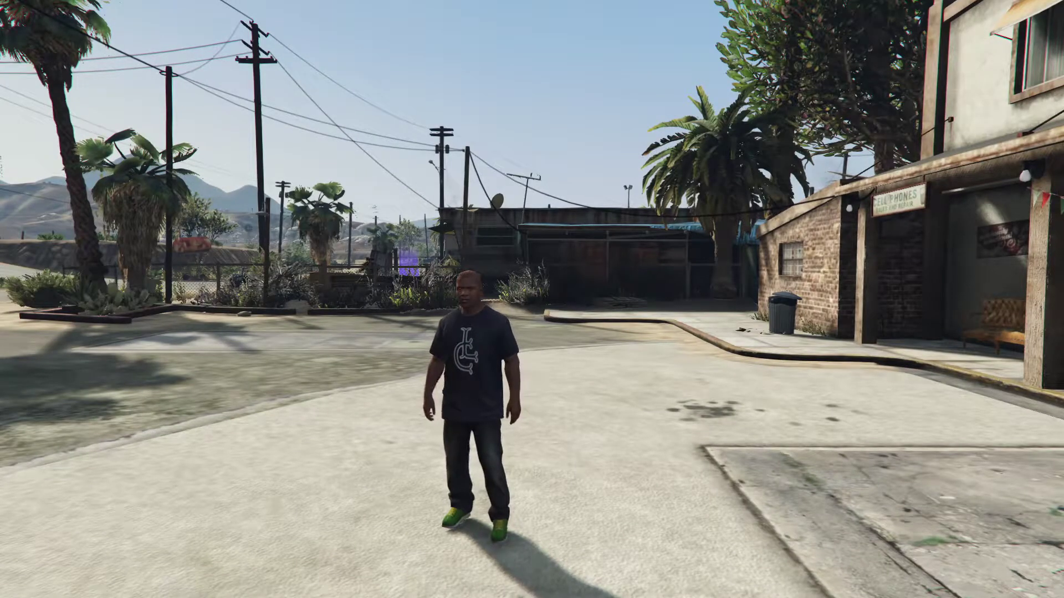
key(w)
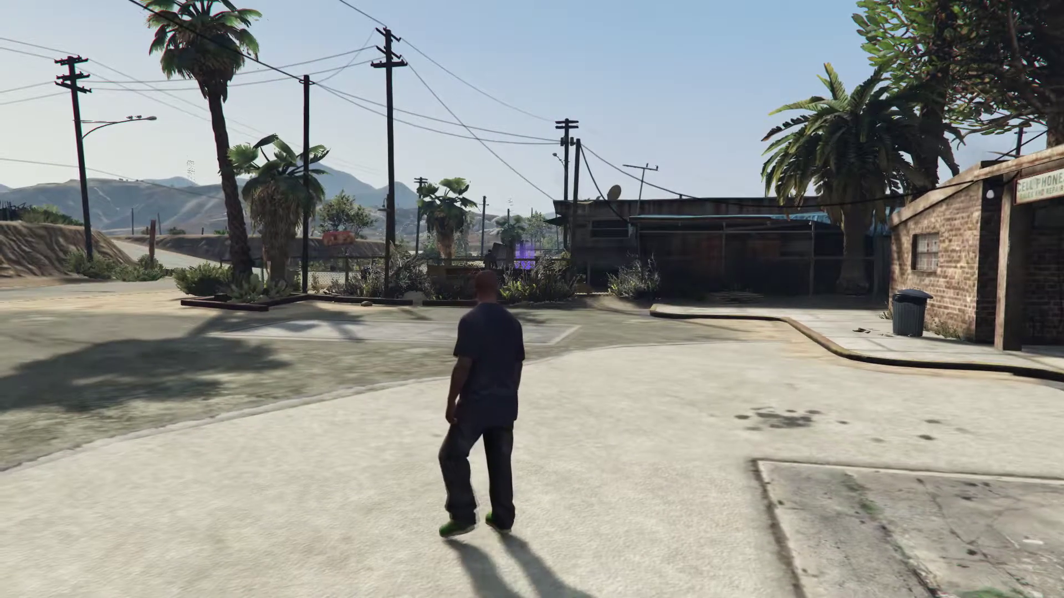
Step: Zoom in on the purple marker through binoculars, then walk to the liquor store front
key(e)
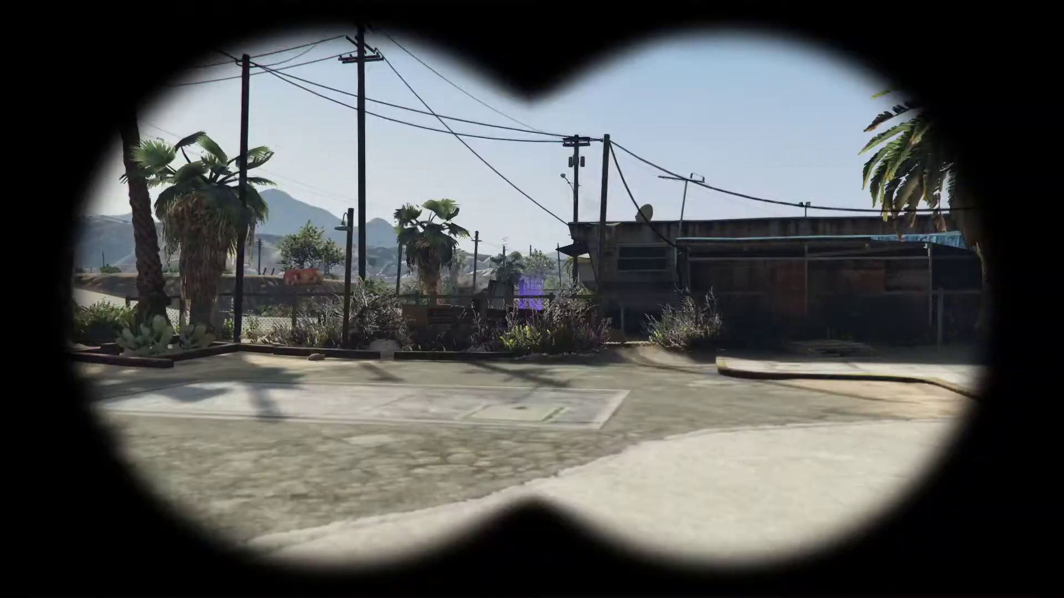
scroll(532, 299, up, 10)
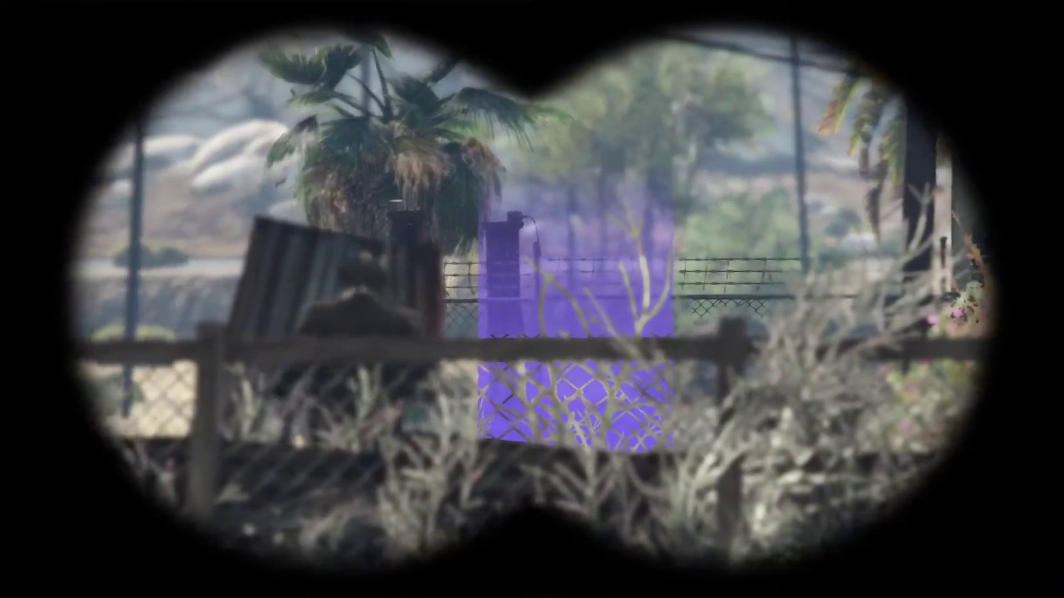
mouse_move(532, 299)
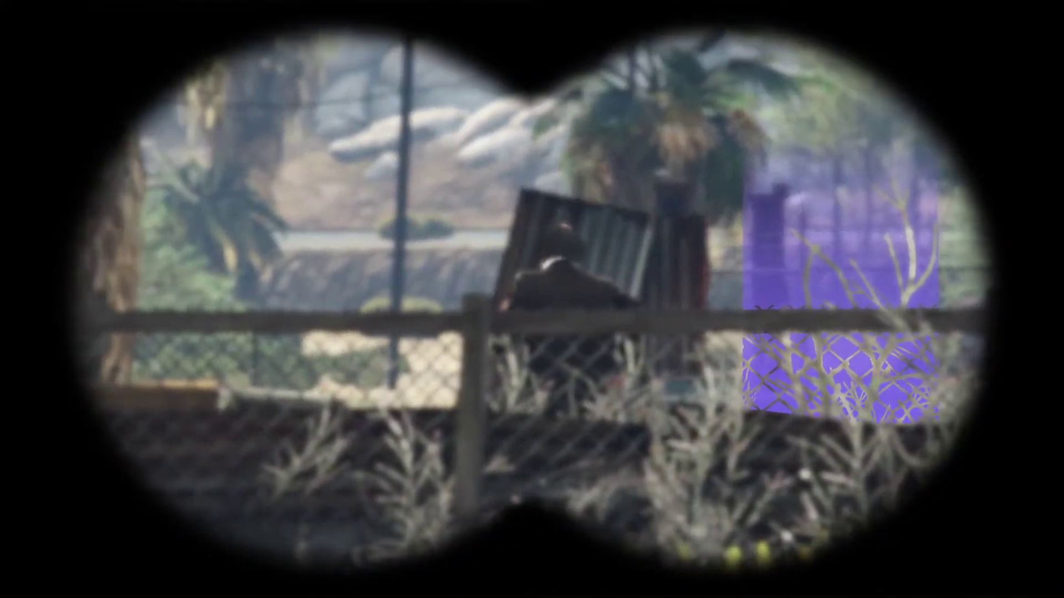
scroll(532, 299, down, 10)
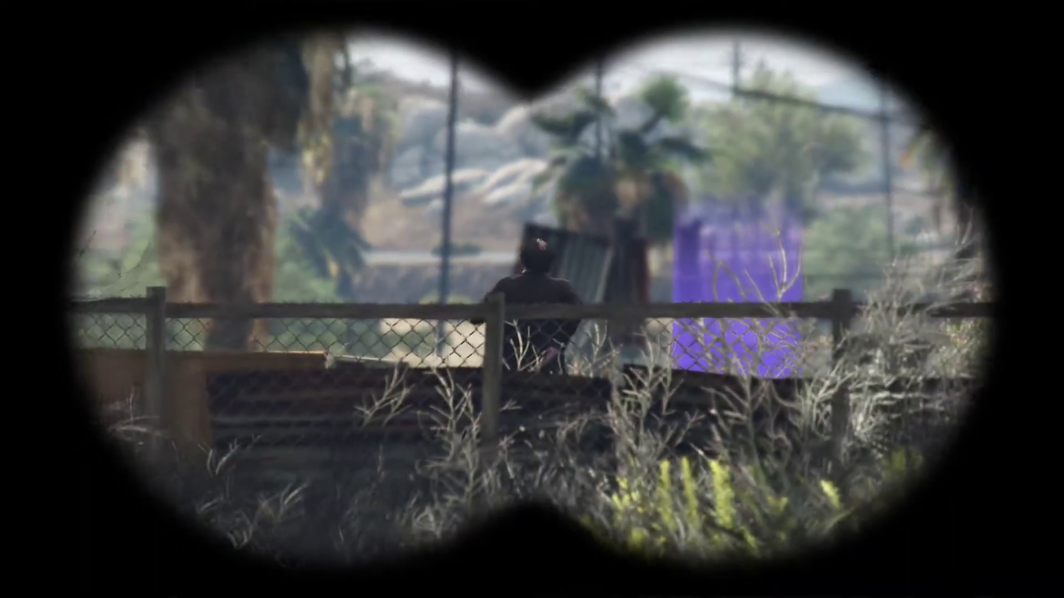
key(e)
key(w)
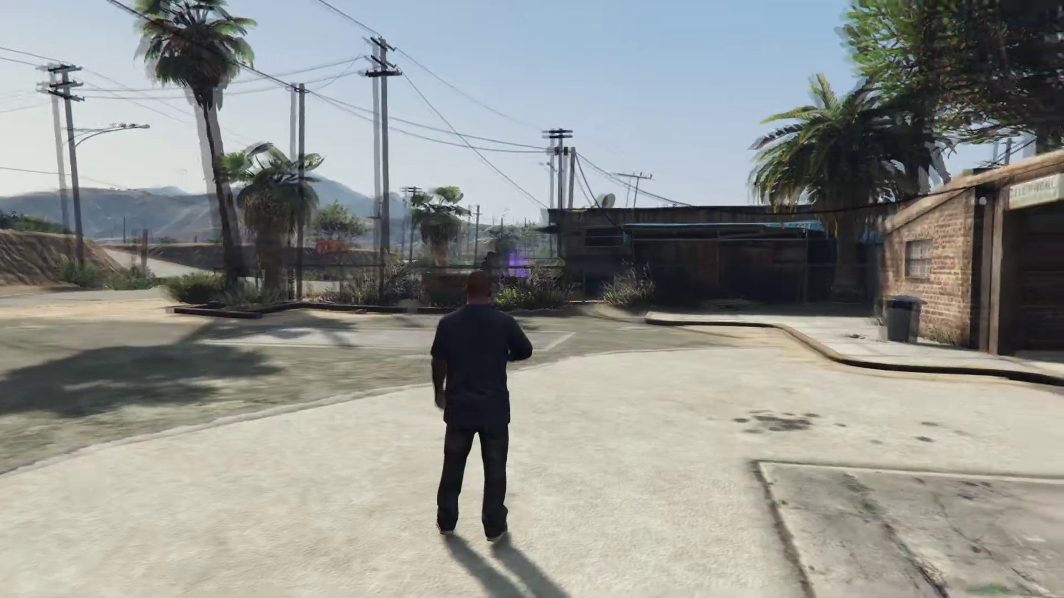
key(w)
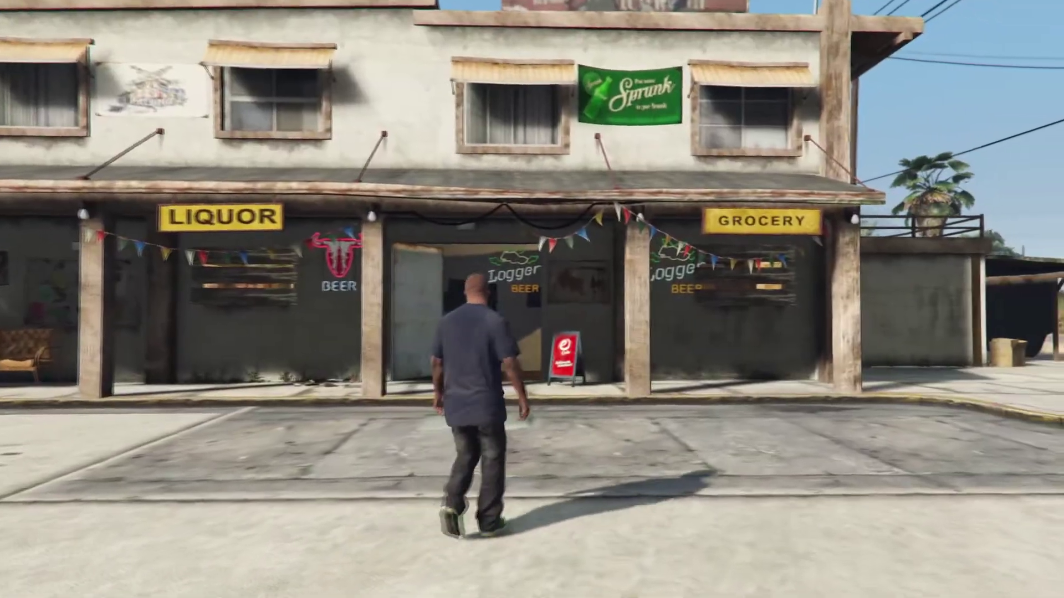
Step: Walk through the bar interior, exit the back door, and head right along the storefront
key(w)
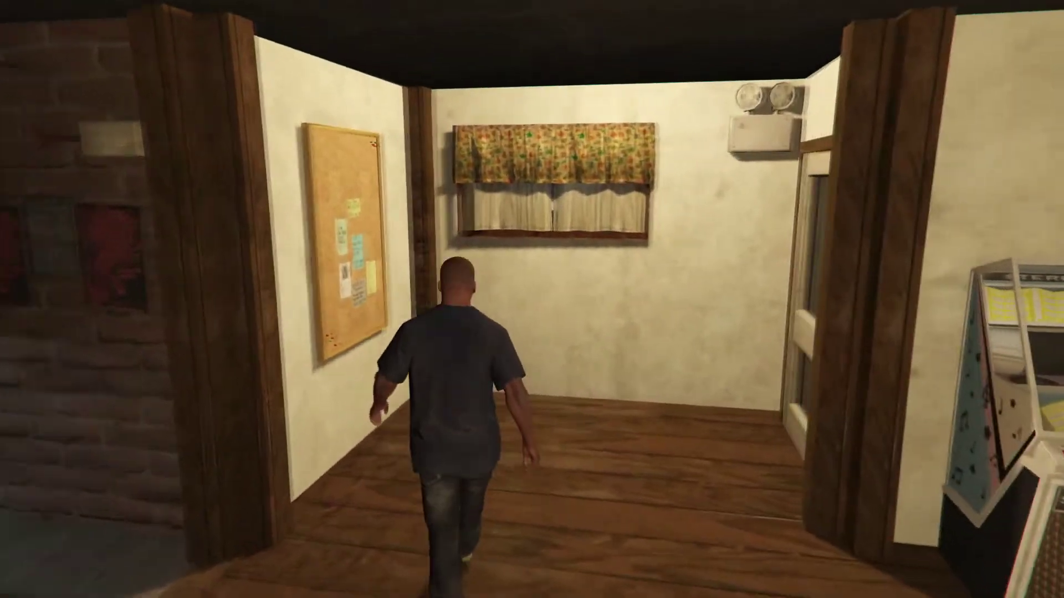
key(w)
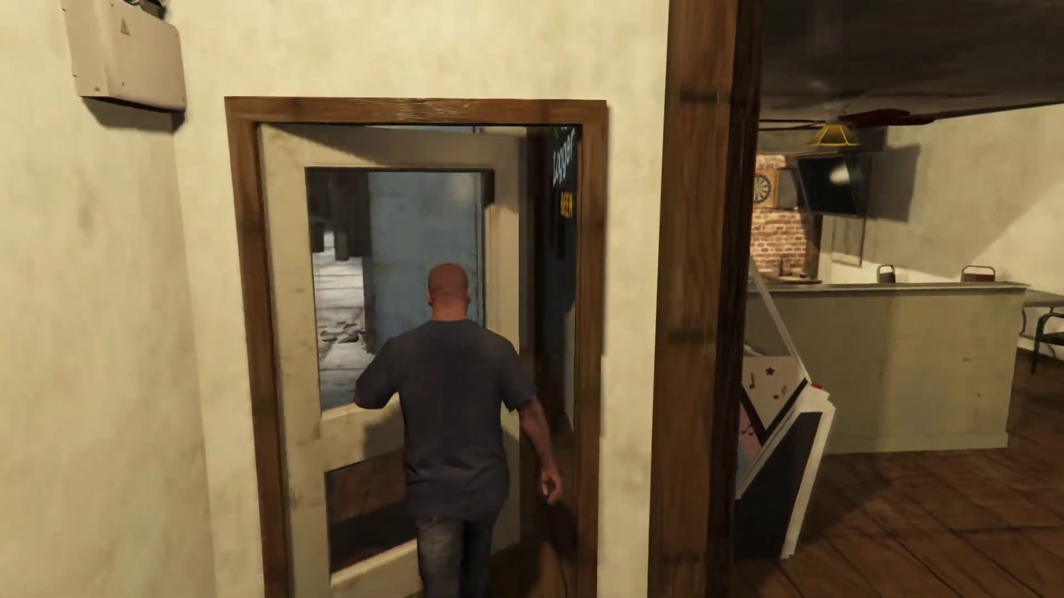
key(w)
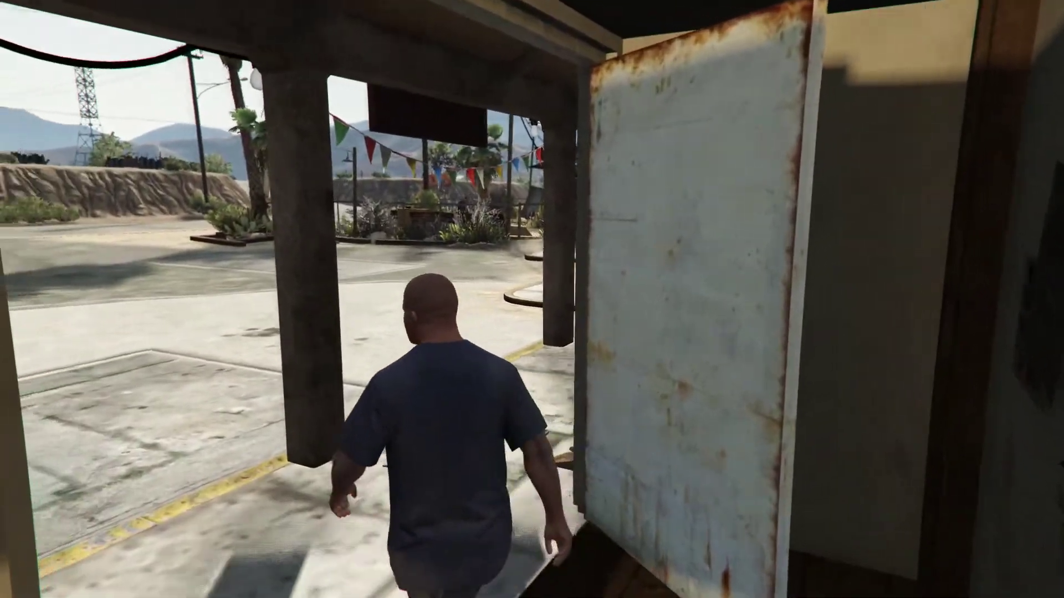
key(w)
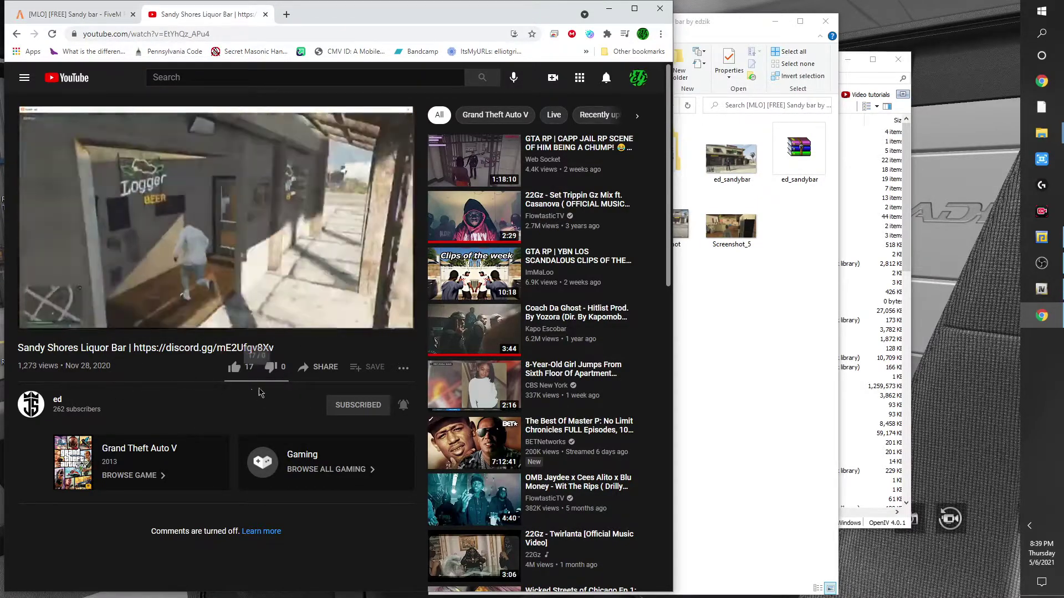
Step: Like the Sandy Shores Liquor Bar video, close its YouTube tab, and minimize Chrome
click(234, 367)
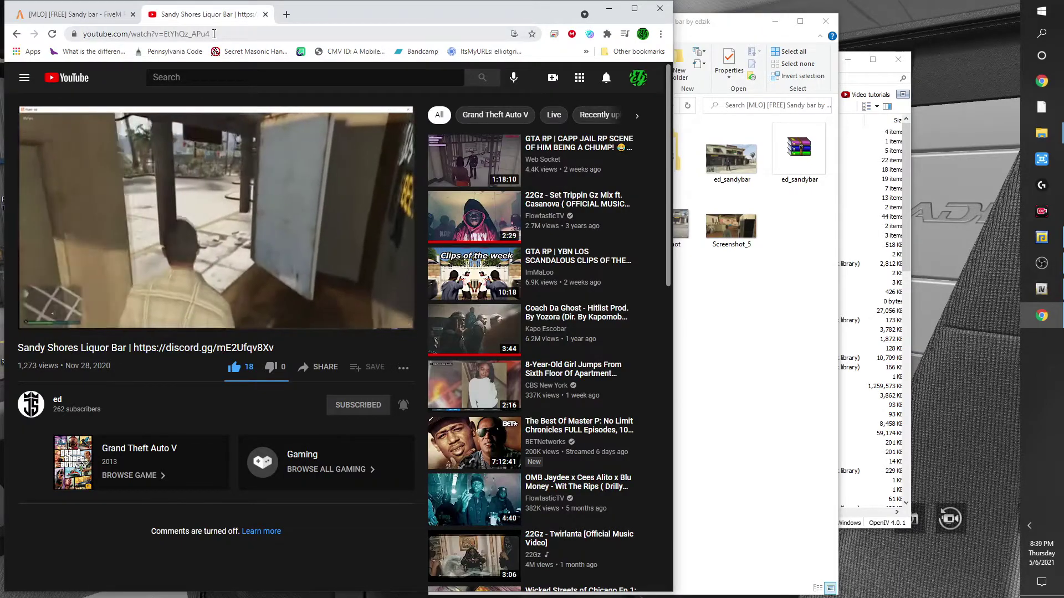
click(265, 14)
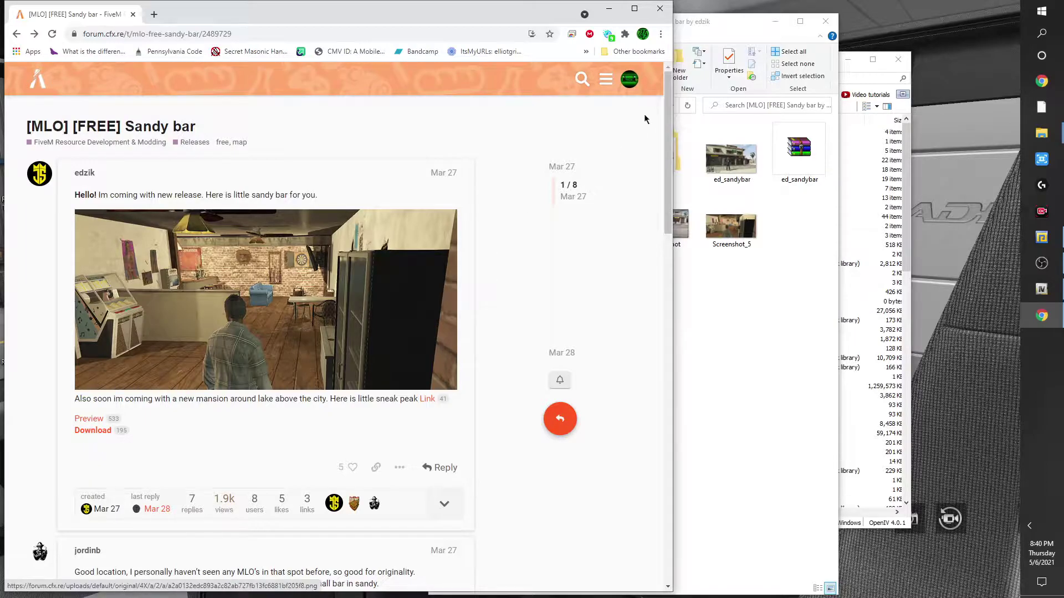
click(611, 11)
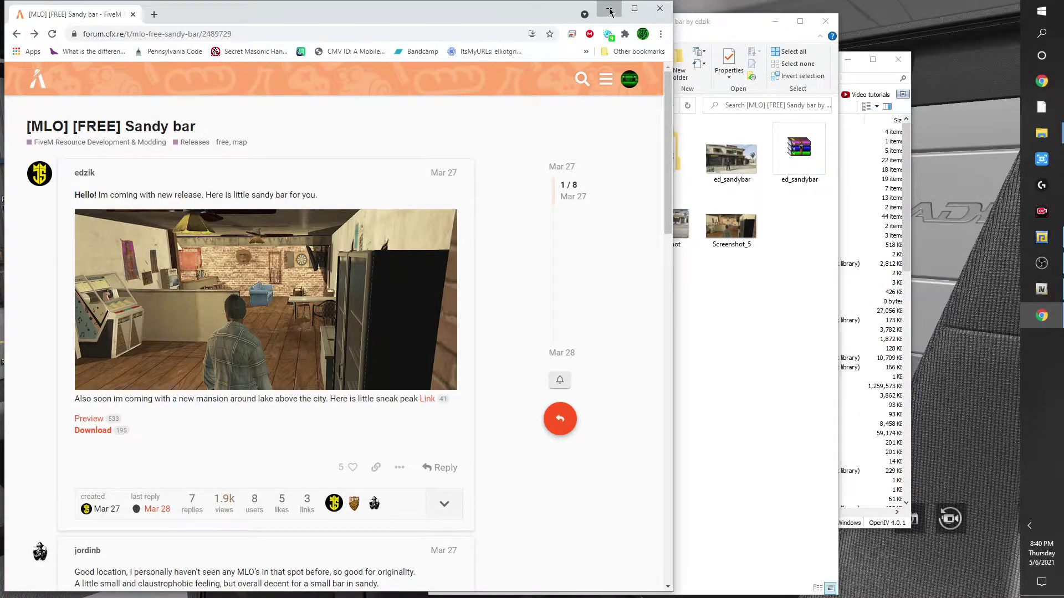
Step: Launch DLC Creator and arrange it beside the OpenIV and Explorer windows
drag(641, 28, 475, 15)
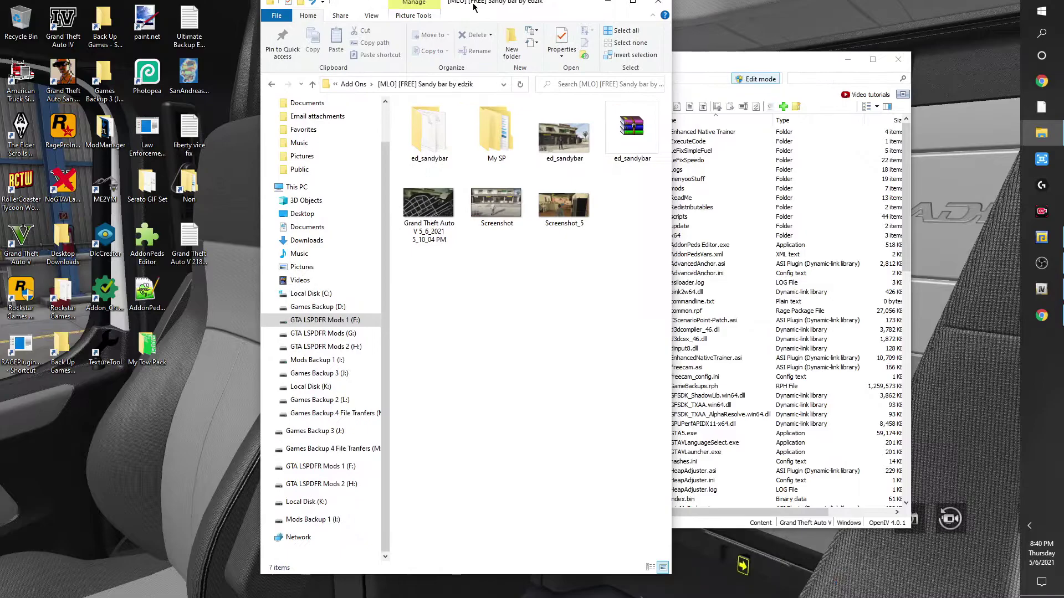
double_click(105, 240)
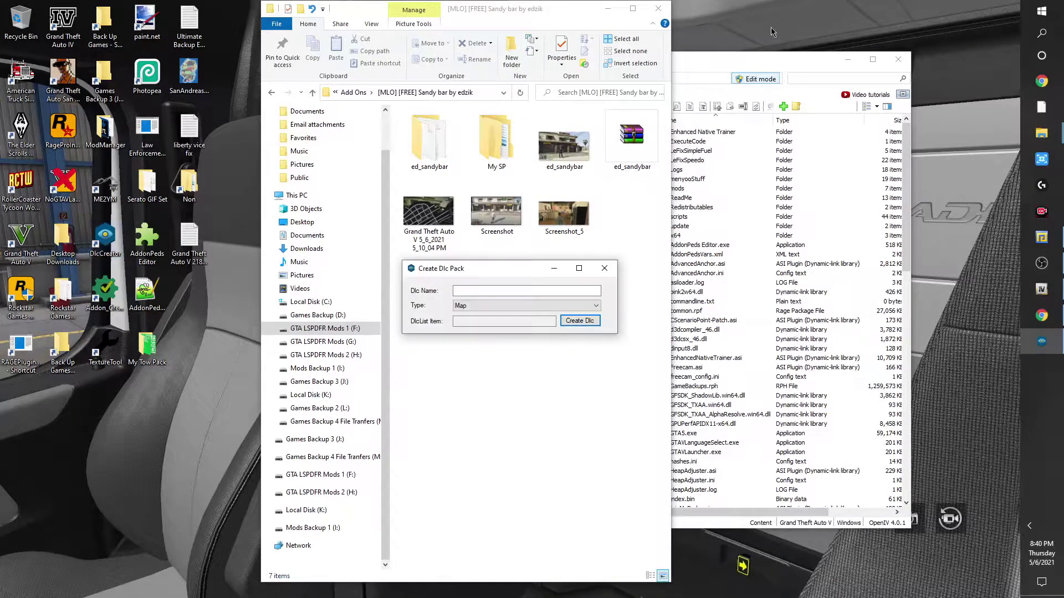
drag(489, 269, 146, 270)
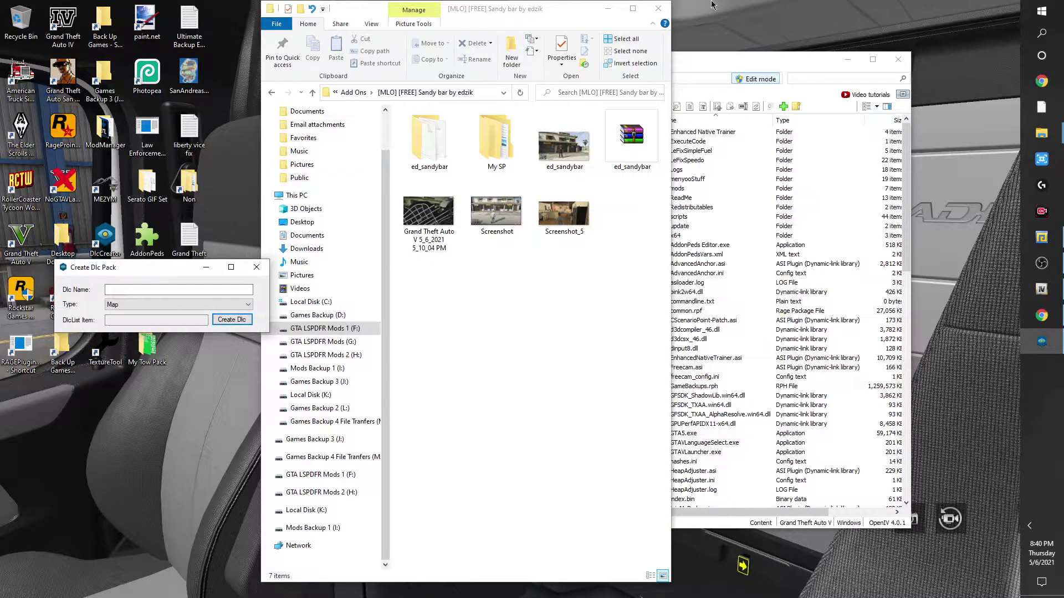
drag(787, 59, 748, 4)
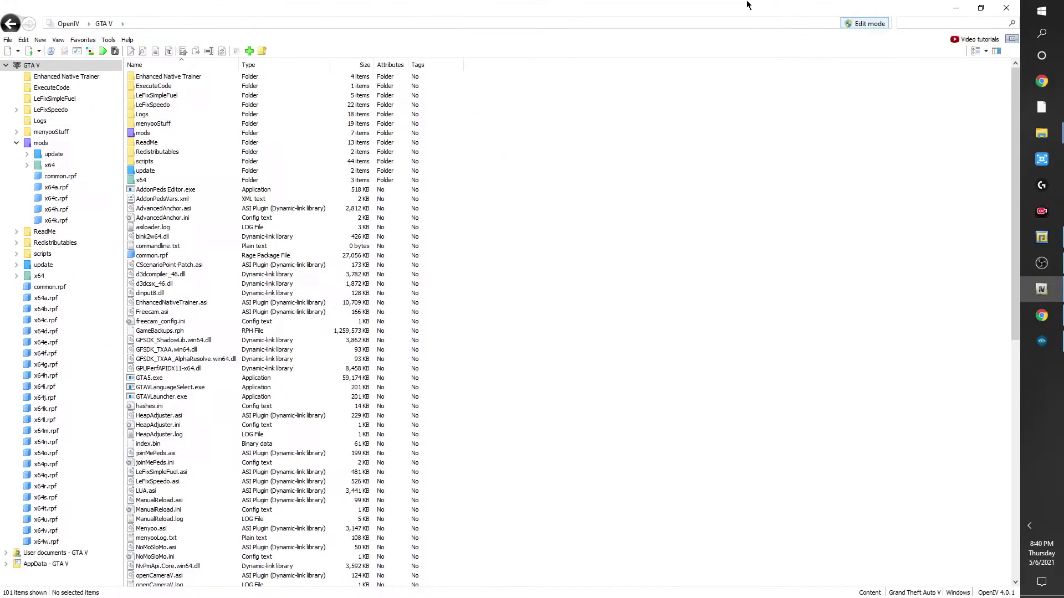
drag(593, 15, 787, 58)
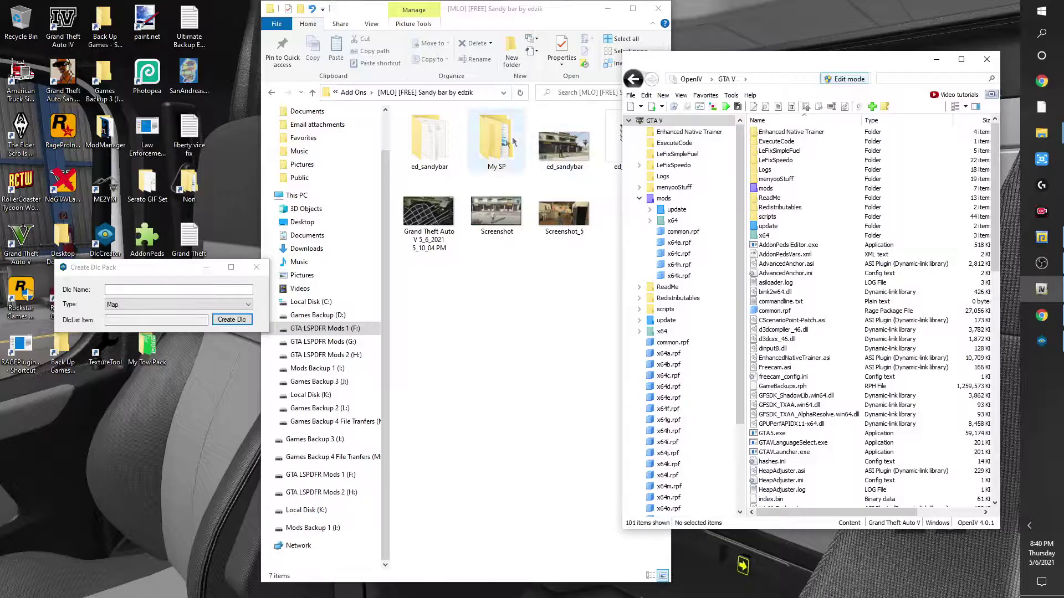
Step: View the bar Screenshot.png, then open My SP and its edsandybar folder
double_click(496, 213)
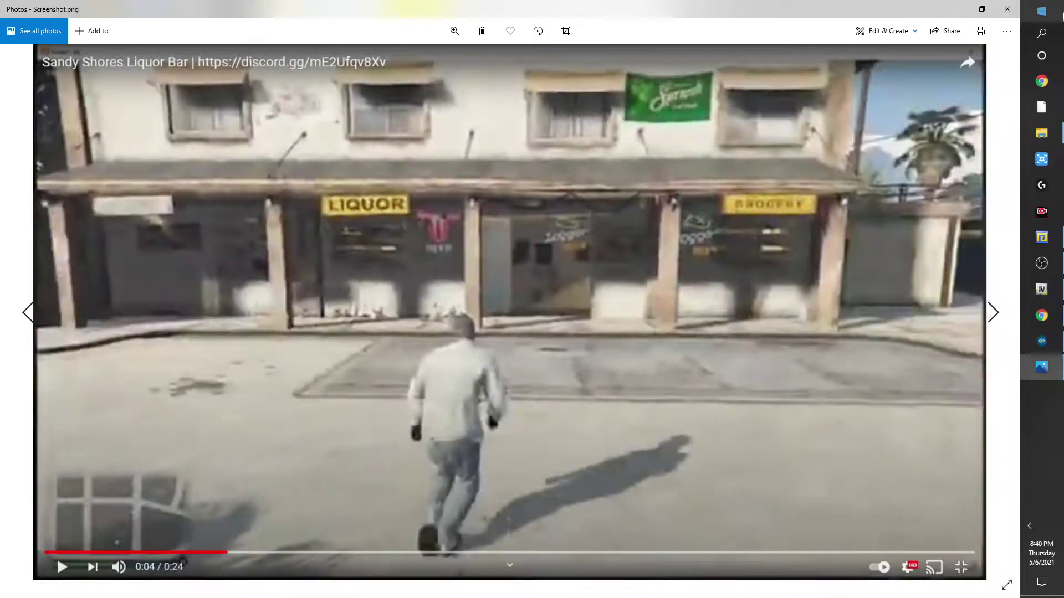
click(1007, 9)
click(472, 132)
double_click(472, 132)
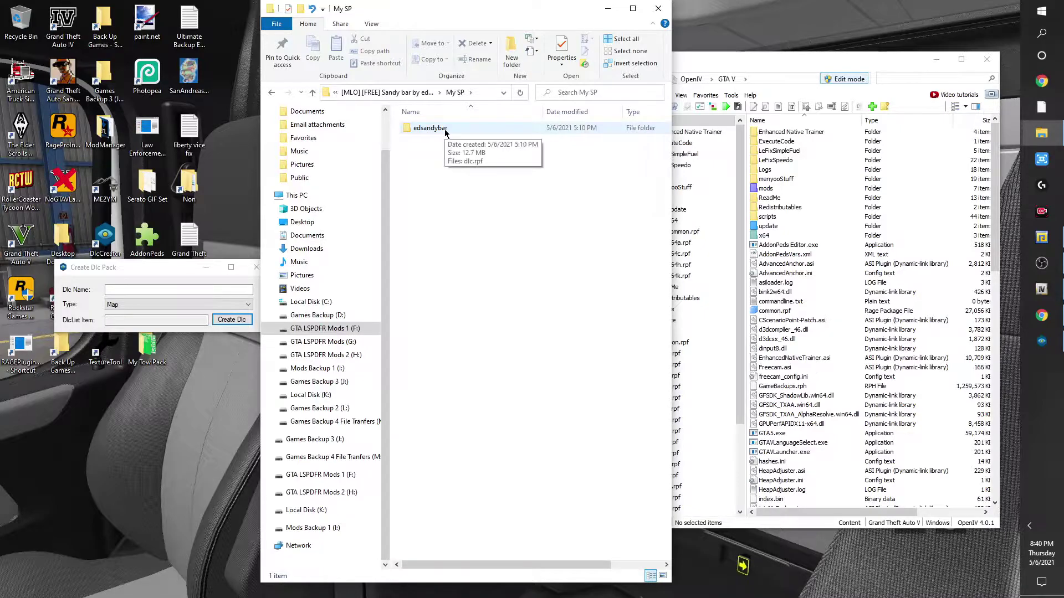
double_click(436, 128)
Step: Copy the edsandybar folder name into DLC Creator's Dlc Name field
click(271, 89)
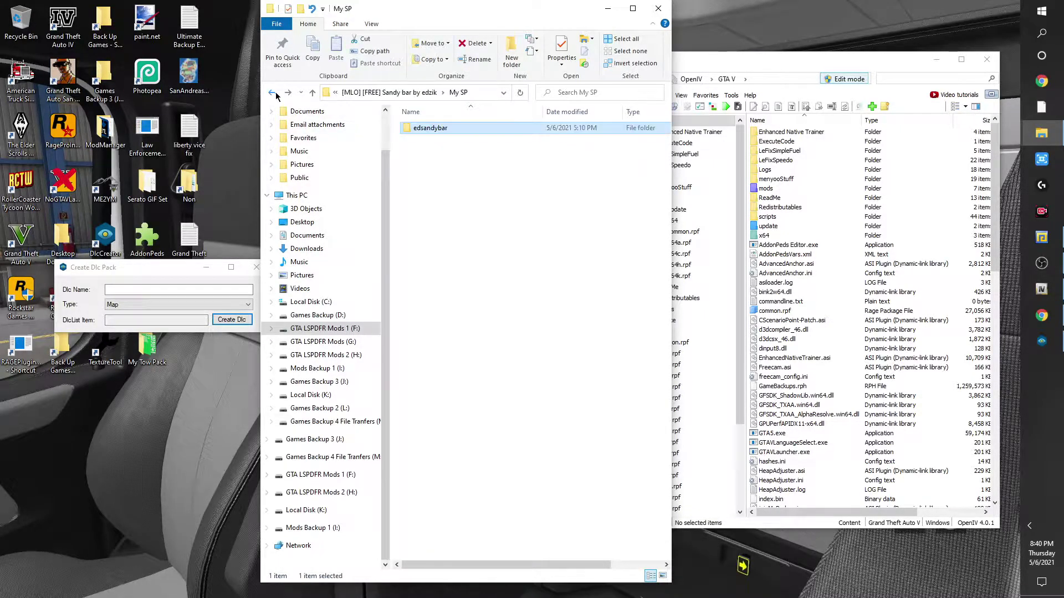
click(444, 132)
right_click(444, 131)
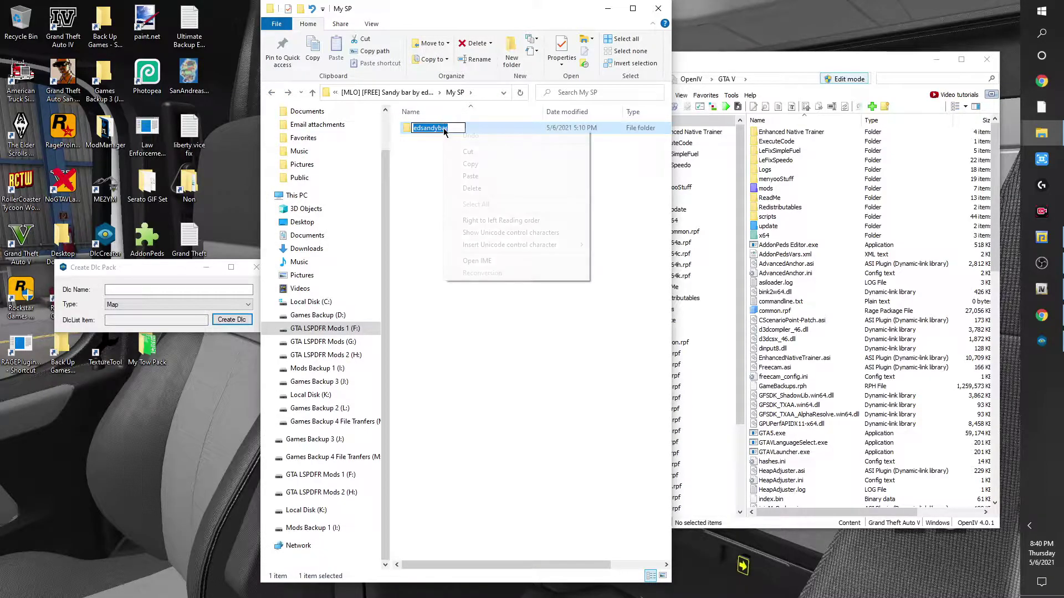
click(454, 164)
click(134, 288)
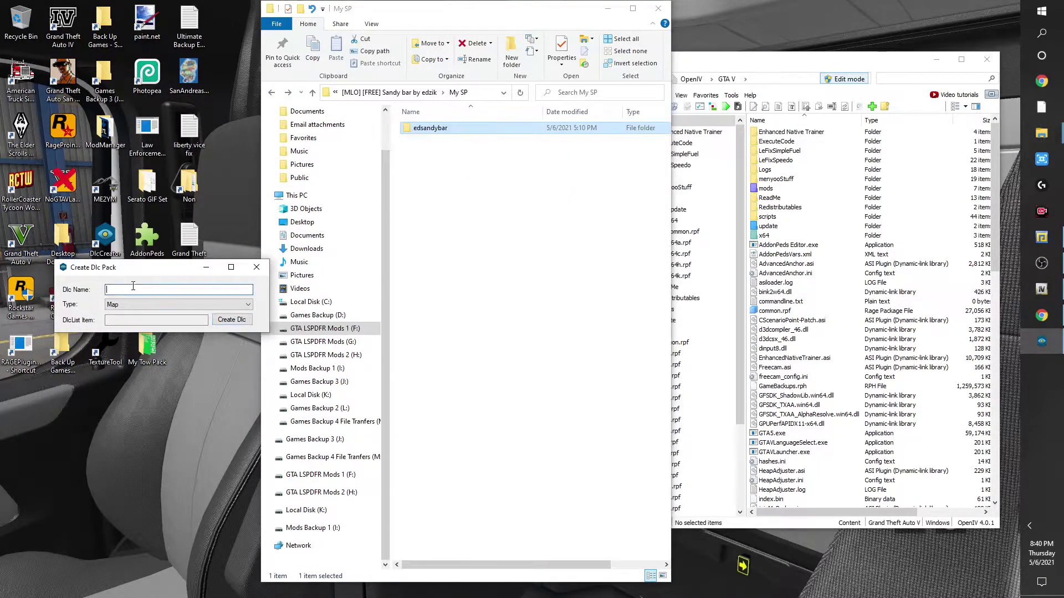
right_click(134, 288)
click(171, 333)
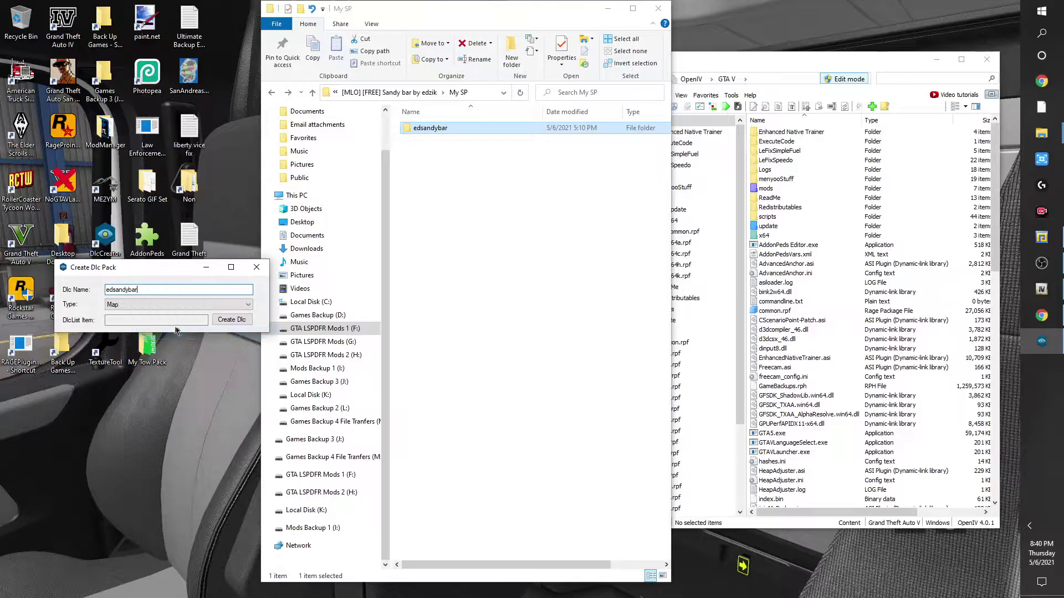
Step: Create the edsandybar DLC pack on the Desktop and minimize DLC Creator
click(239, 319)
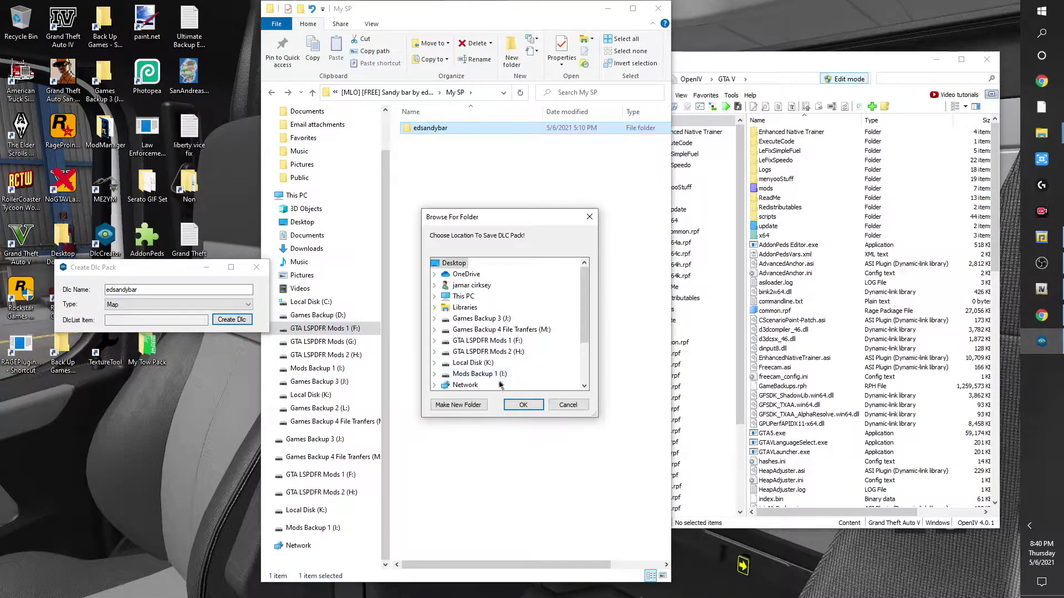
click(531, 408)
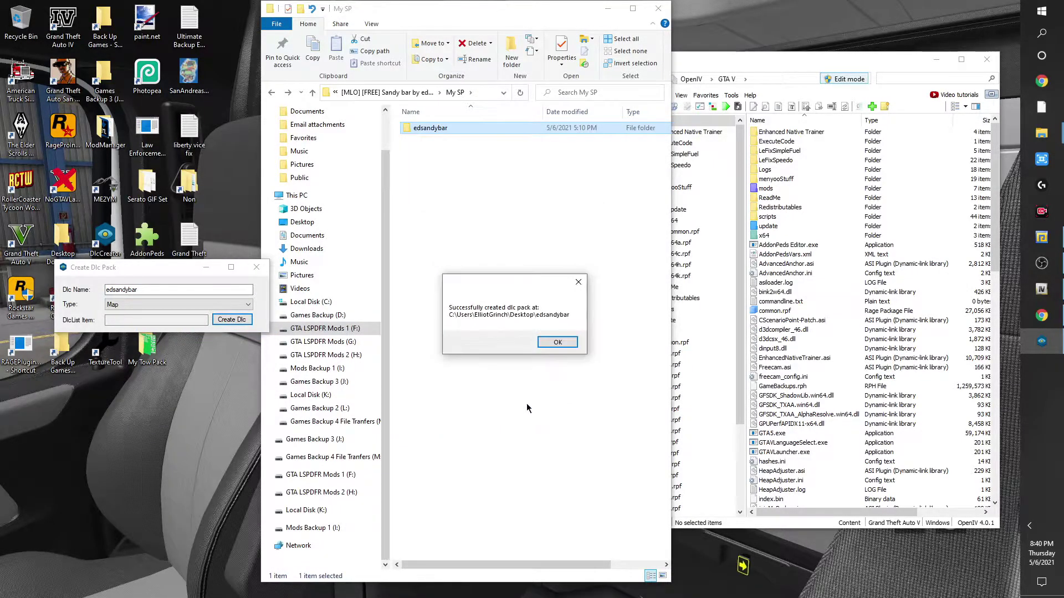
click(553, 343)
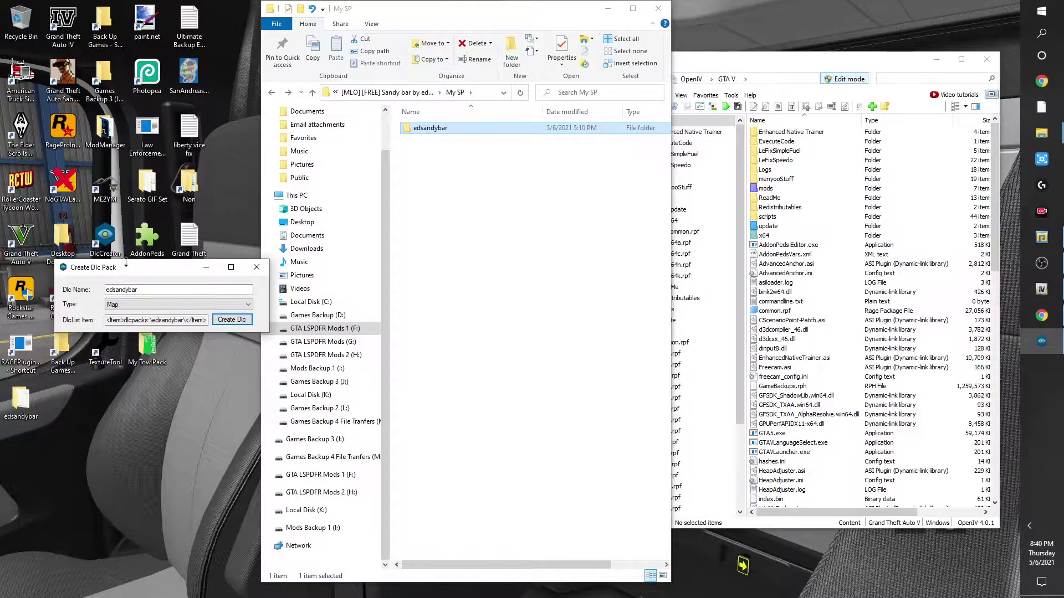
click(205, 267)
click(24, 404)
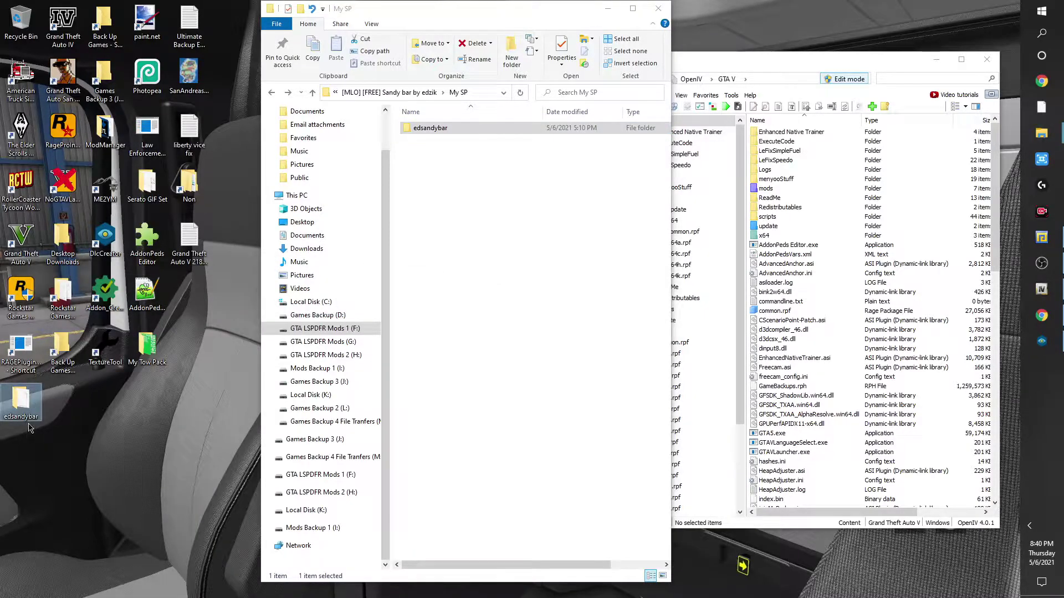
click(279, 93)
Step: In OpenIV, browse to mods > update > update.rpf > common > data
drag(816, 69, 580, 74)
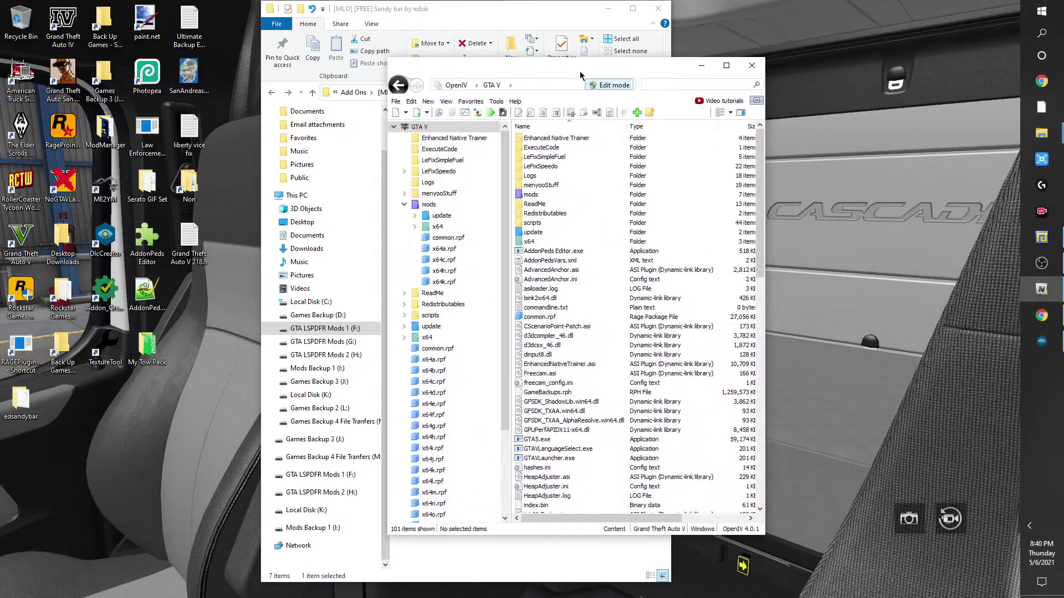
double_click(541, 194)
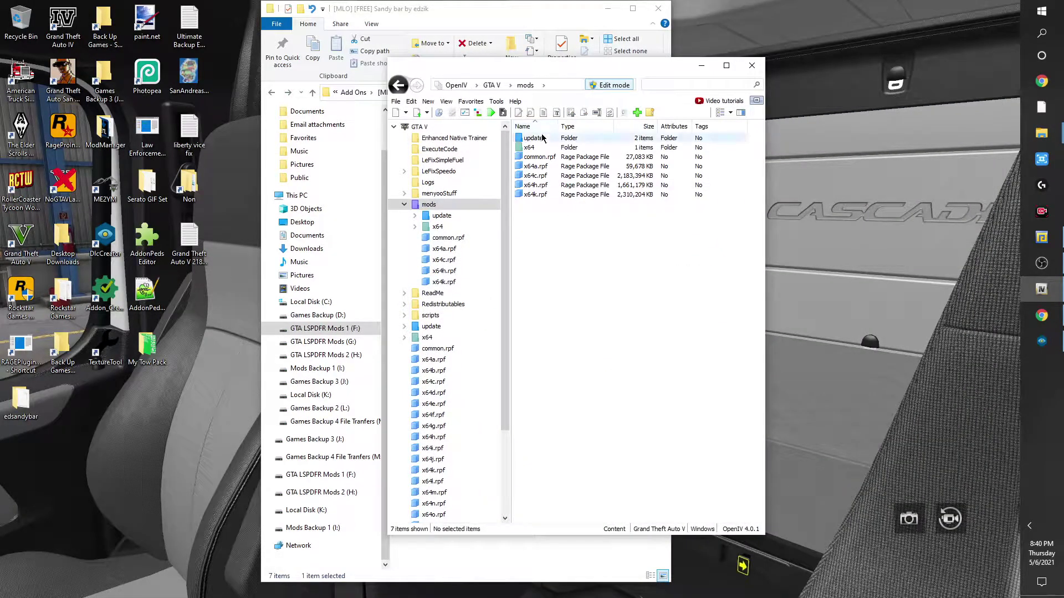
double_click(540, 138)
double_click(540, 147)
double_click(539, 138)
double_click(532, 138)
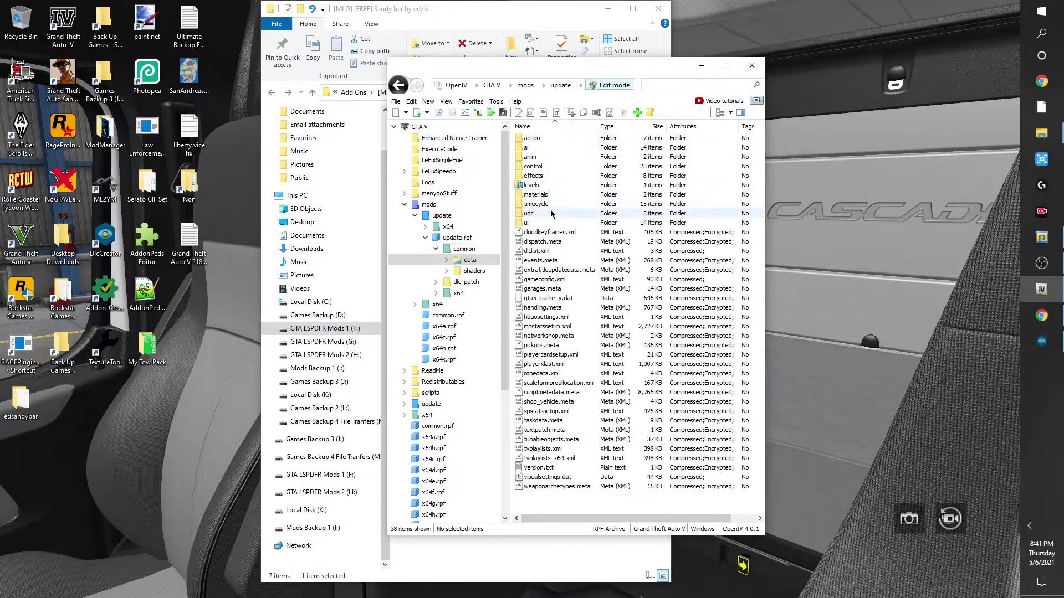
Step: Edit dlclist.xml to add the dlcpacks:/edsandybar/ entry and save it
click(546, 252)
right_click(547, 256)
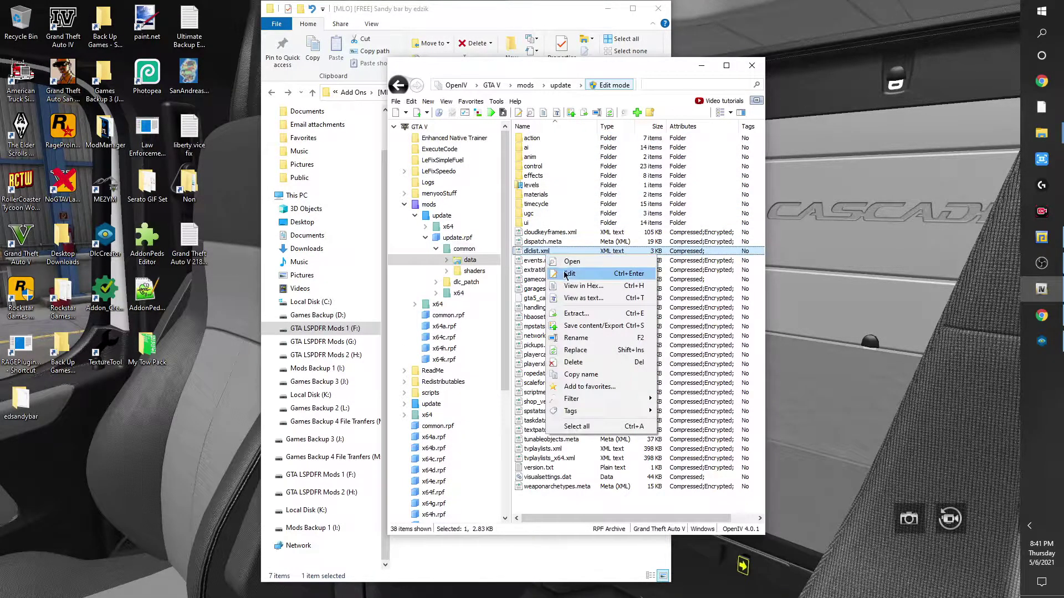
click(563, 268)
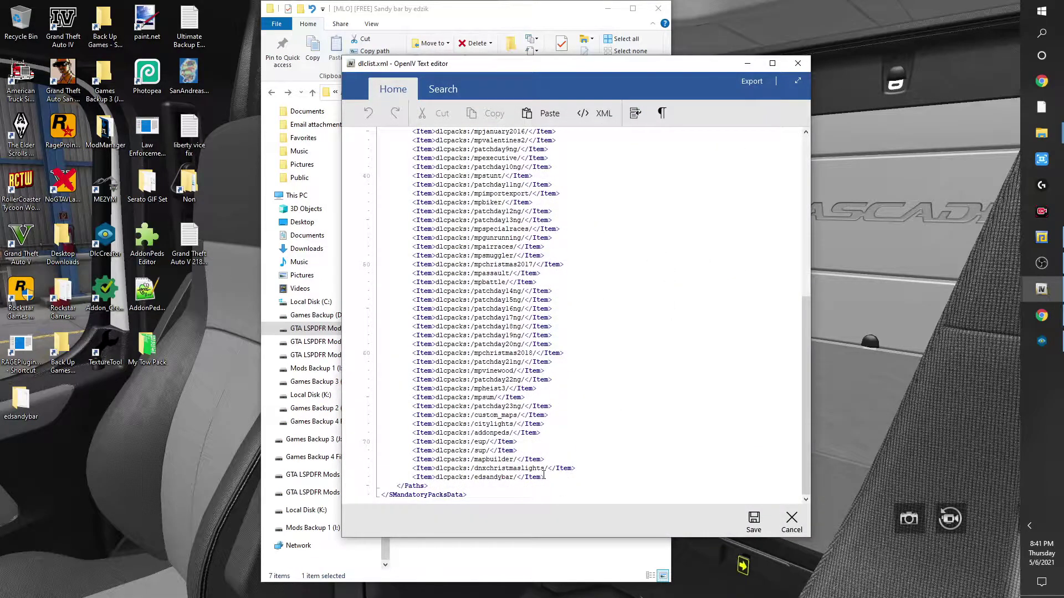
drag(554, 478, 409, 481)
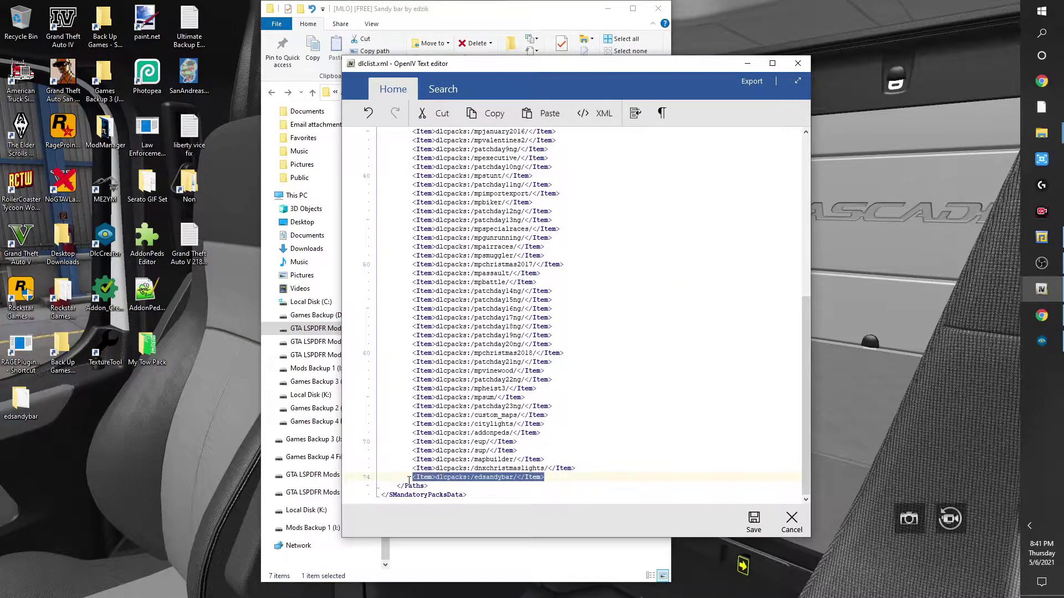
click(508, 479)
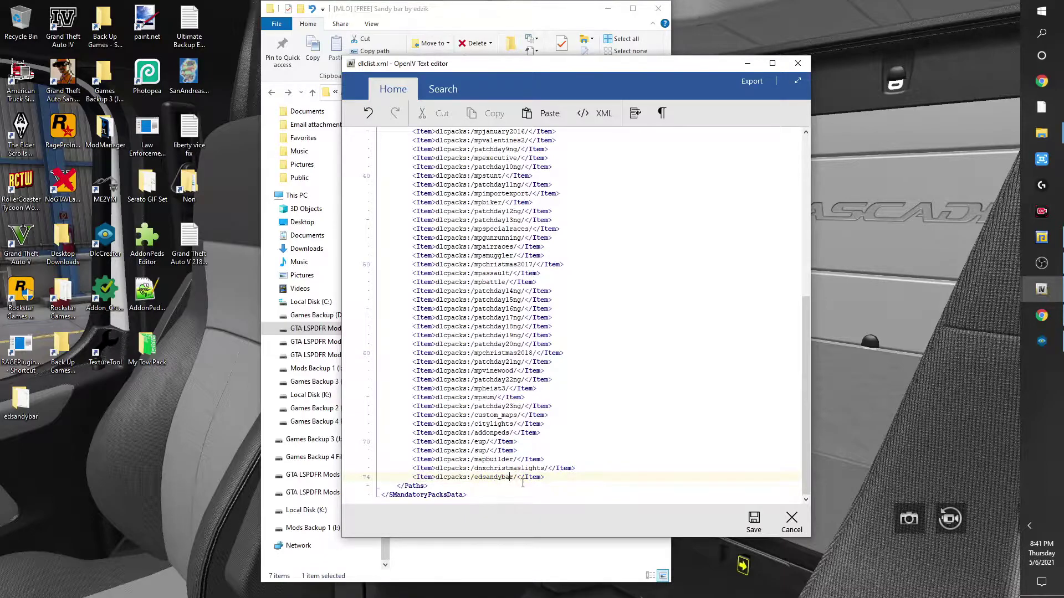
click(749, 520)
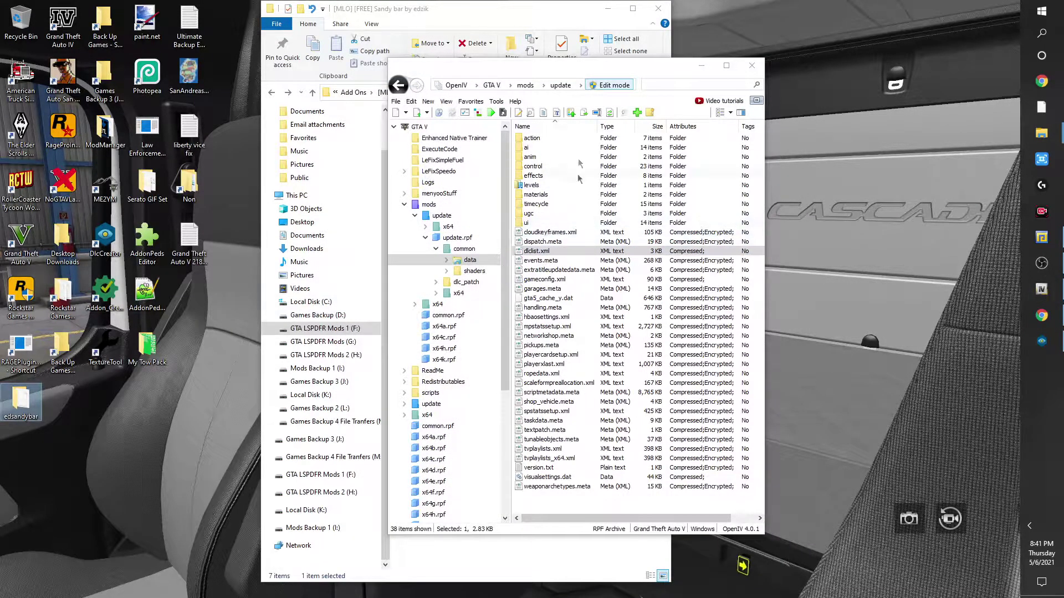
Step: Browse to mods update > x64 > dlcpacks and select the edsandybar pack
click(560, 85)
click(543, 139)
double_click(543, 138)
double_click(543, 139)
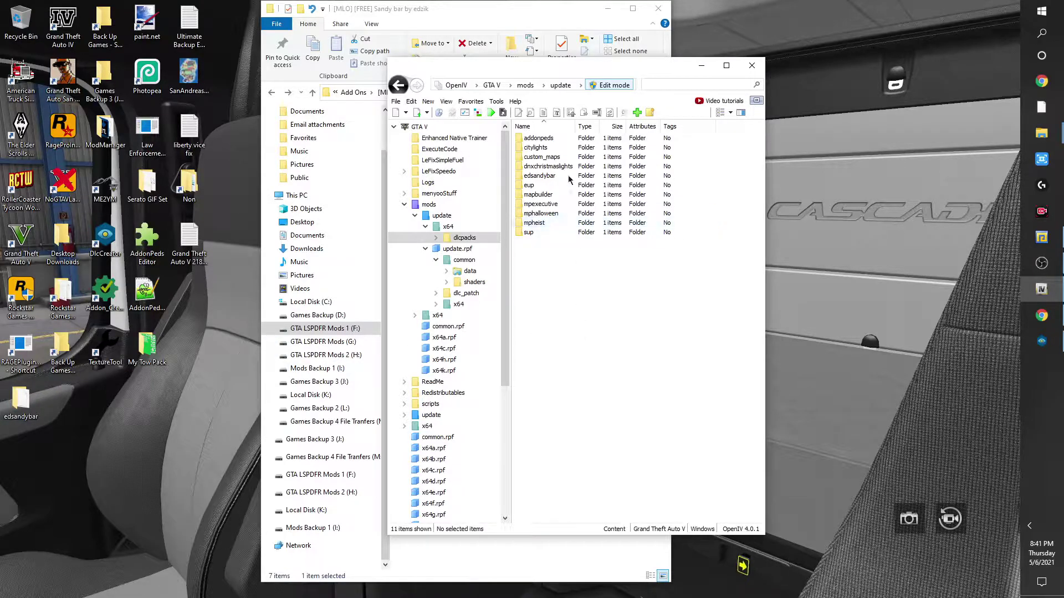
click(551, 181)
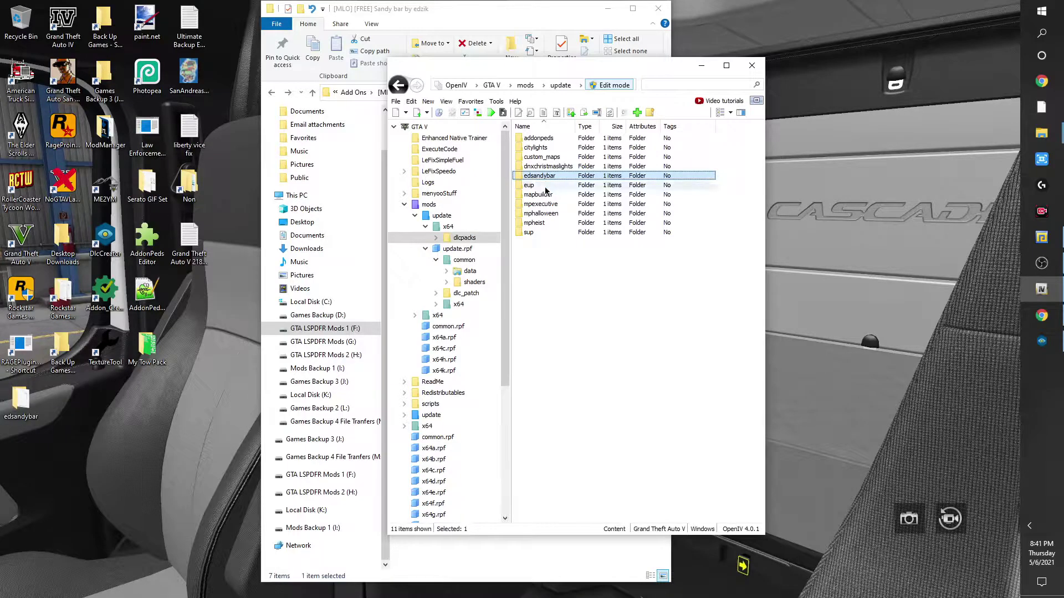
Step: Delete the edsandybar folder from the desktop and rearrange the OpenIV and Explorer windows
right_click(31, 411)
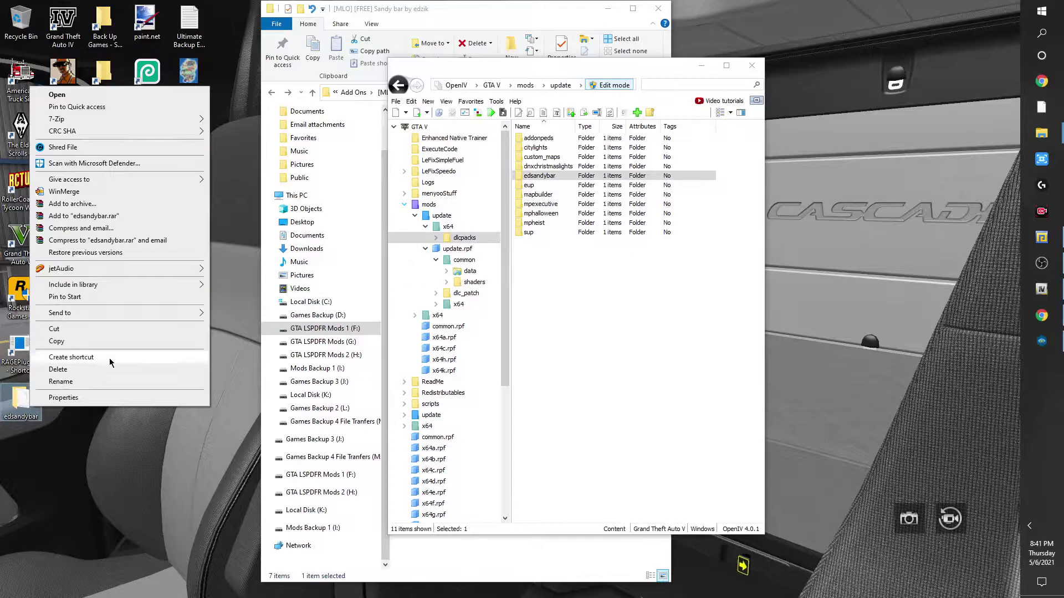
click(58, 369)
drag(603, 73, 819, 71)
drag(500, 4, 347, 7)
Step: Open the ed_sandybar download folder and OpenIV's edsandybar dlc.rpf > x64 > levels > gta5 > edsandybar.rpf
double_click(255, 134)
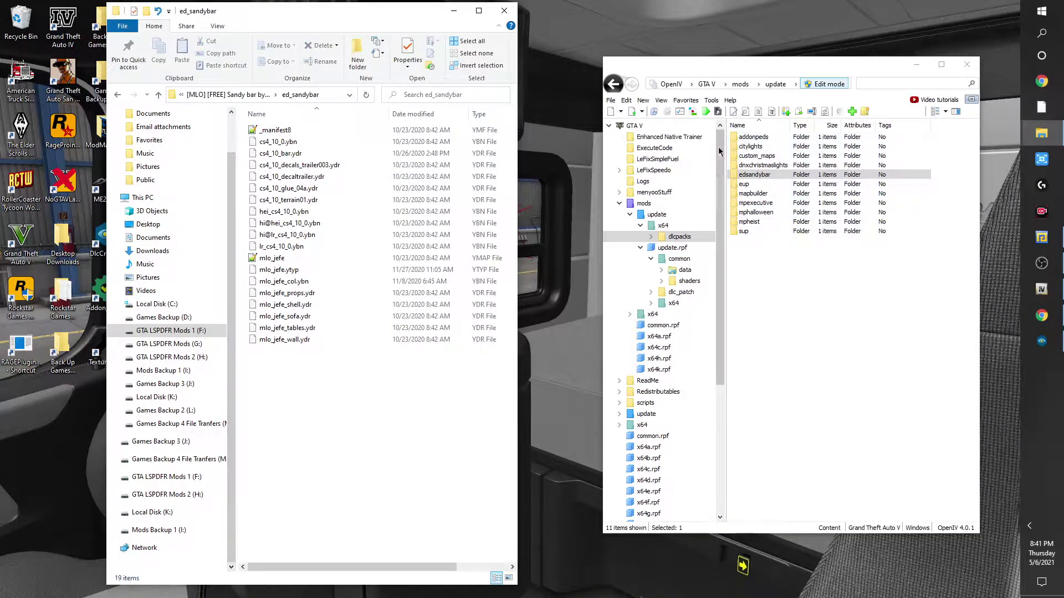
double_click(753, 176)
double_click(745, 137)
double_click(745, 137)
double_click(746, 138)
double_click(747, 137)
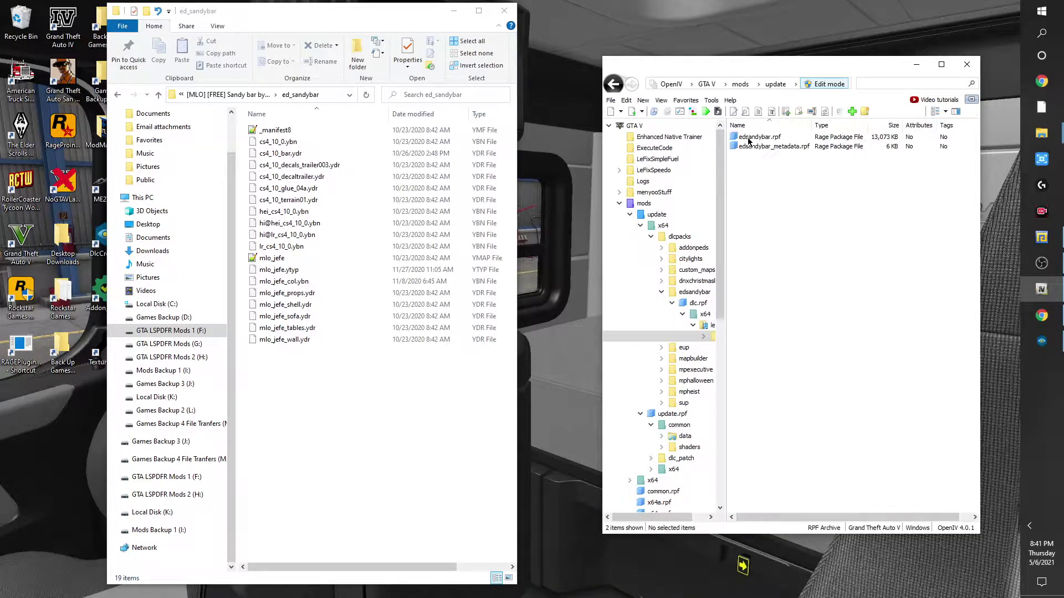
drag(776, 66, 708, 66)
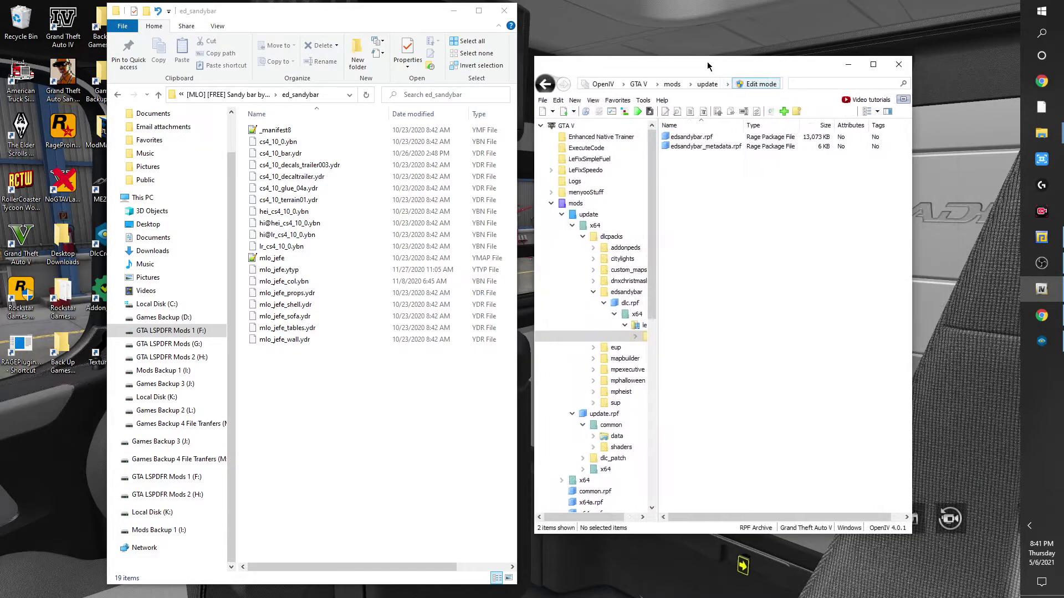
double_click(692, 138)
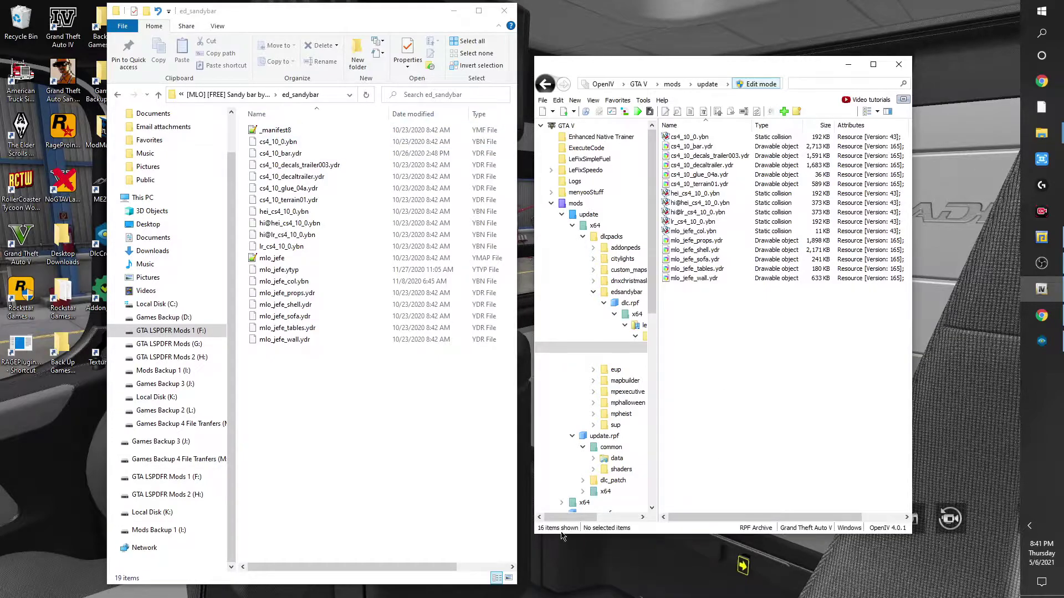
Step: Drag the 16 .ydr and .ybn files from ed_sandybar into edsandybar.rpf, then go back
click(293, 144)
ctrl+click(310, 154)
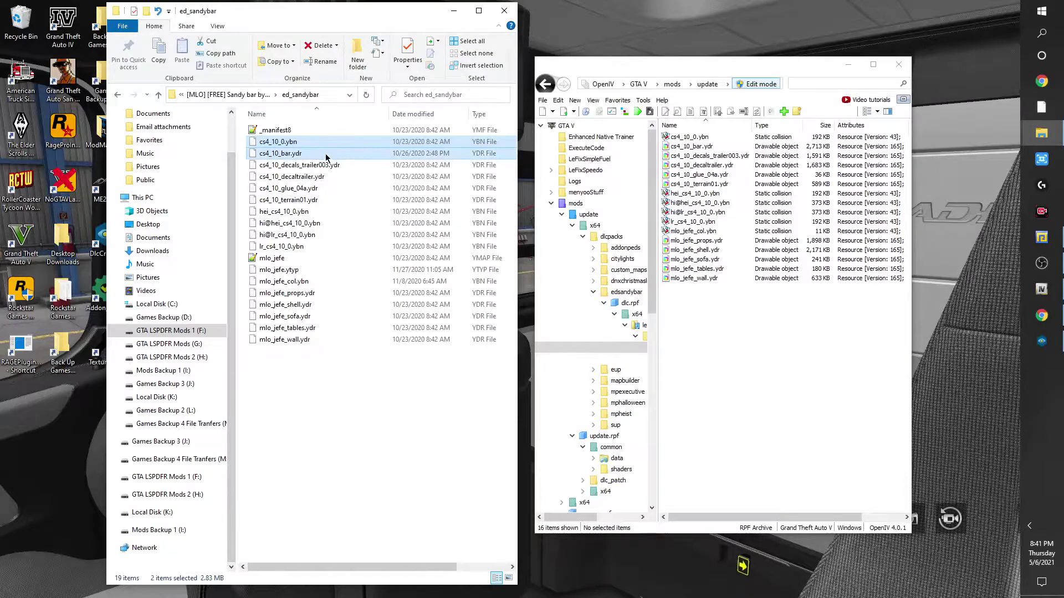
drag(348, 164, 294, 343)
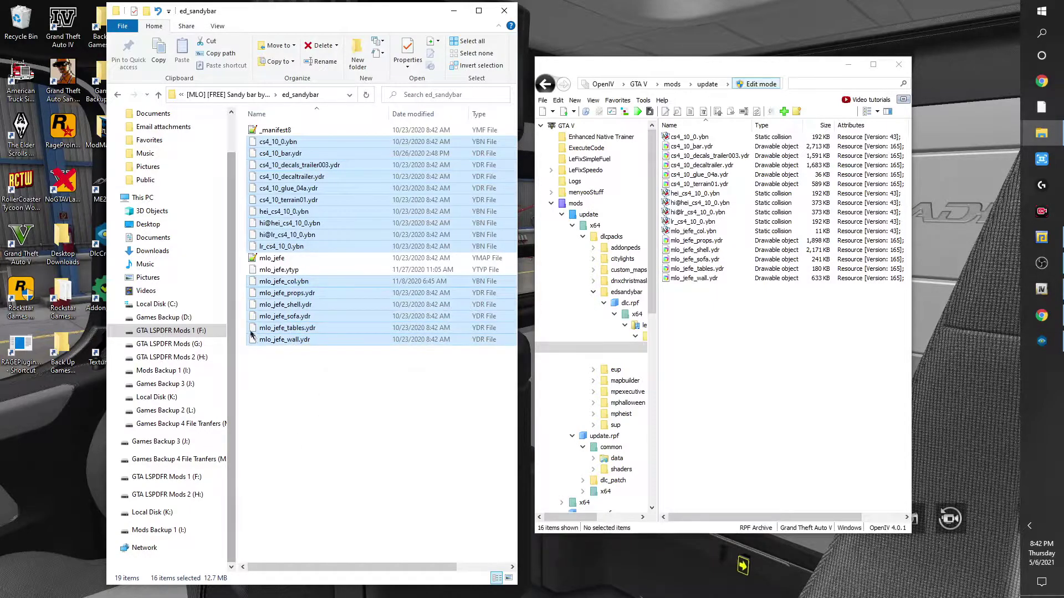
drag(253, 304, 819, 334)
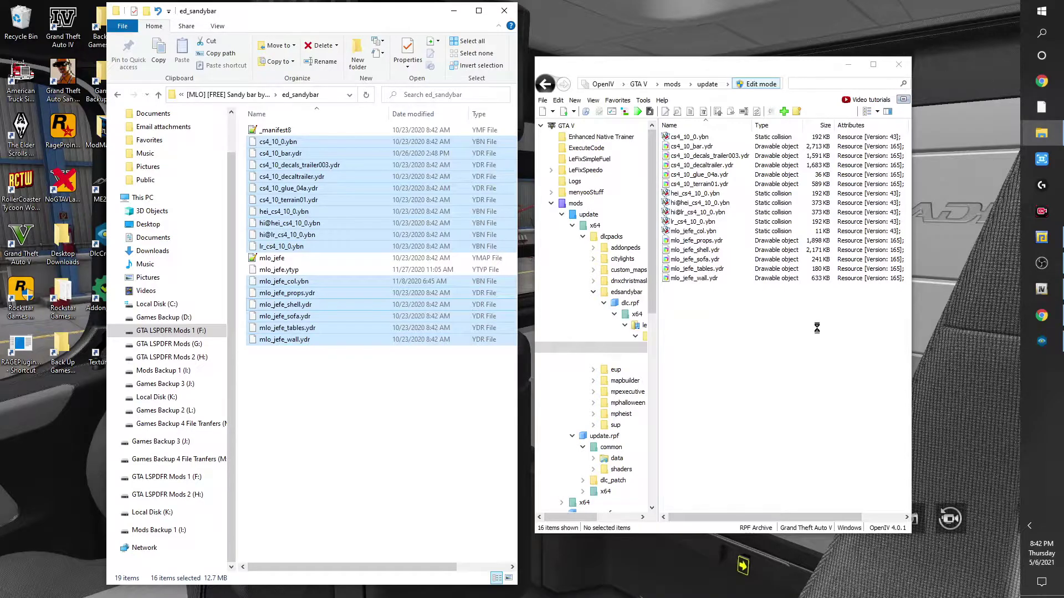
click(546, 83)
Step: Copy mlo_jefe.ymap and mlo_jefe.ytyp into edsandybar_metadata.rpf and widen the Name column
double_click(704, 146)
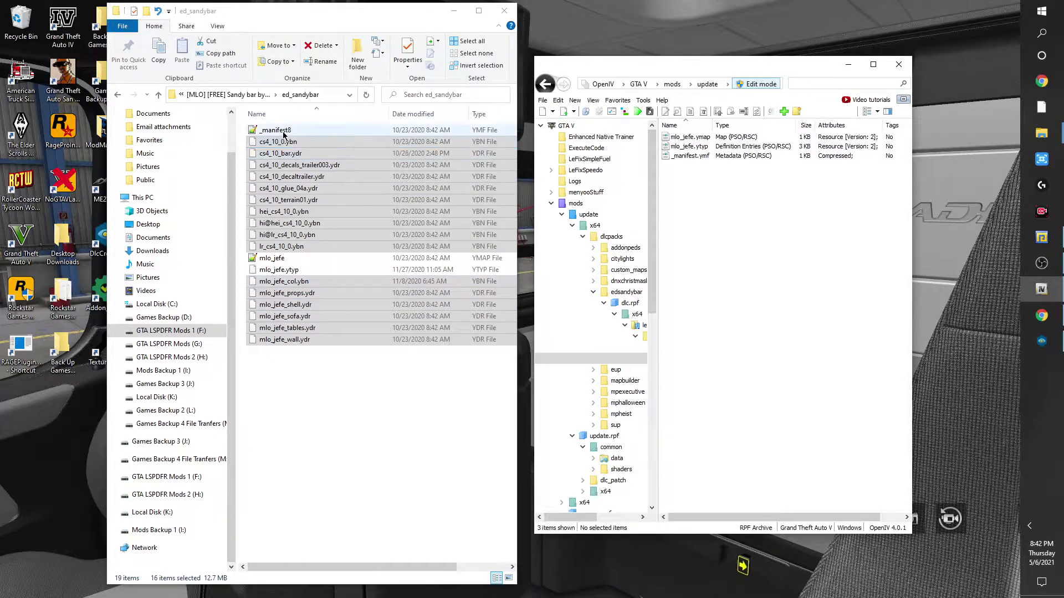
click(307, 258)
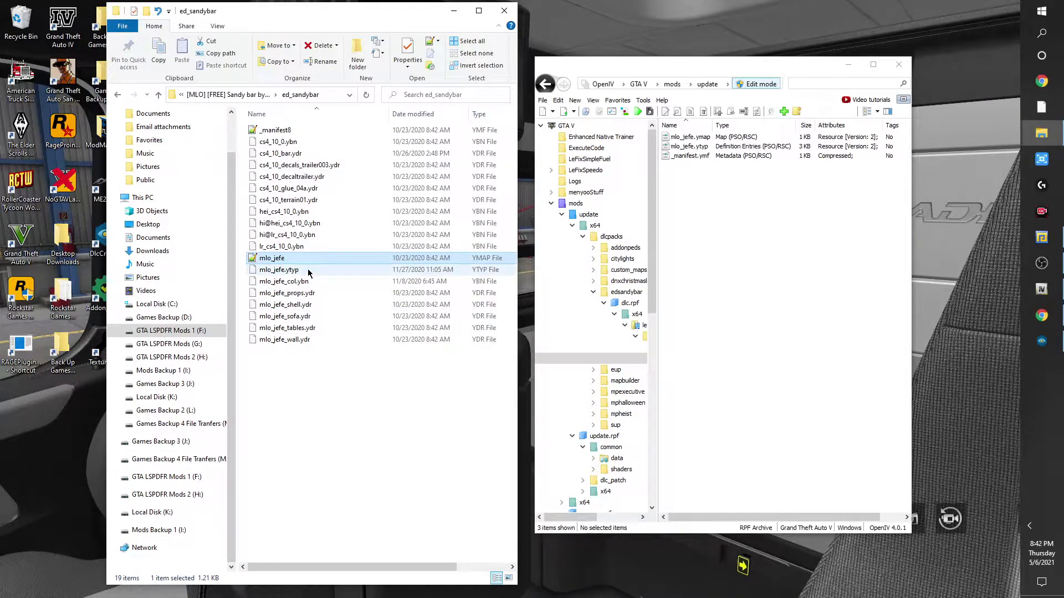
drag(307, 270, 254, 261)
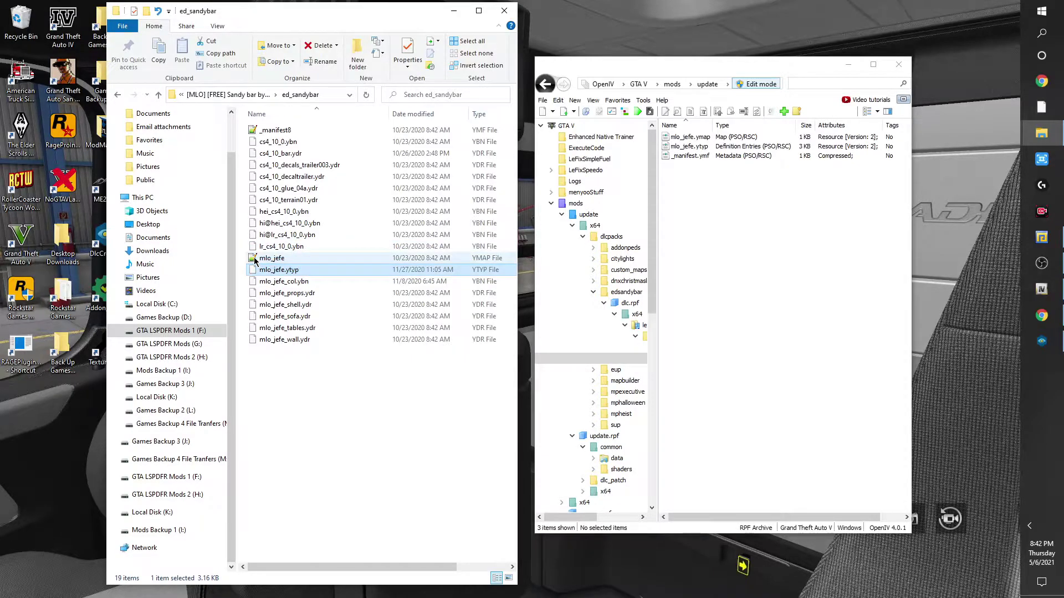
ctrl+click(289, 258)
drag(290, 258, 820, 262)
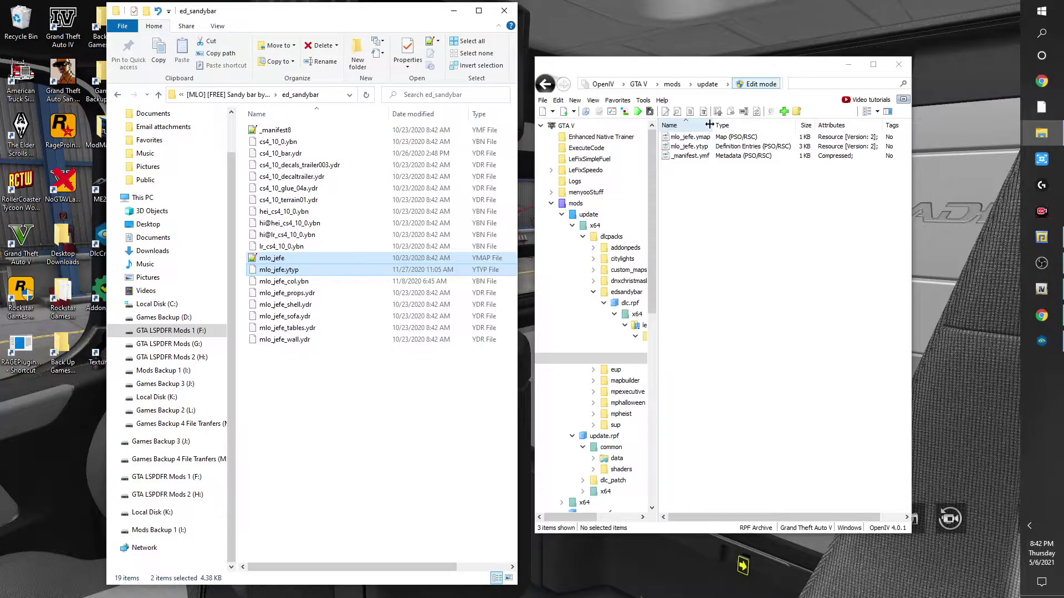
drag(709, 124, 784, 124)
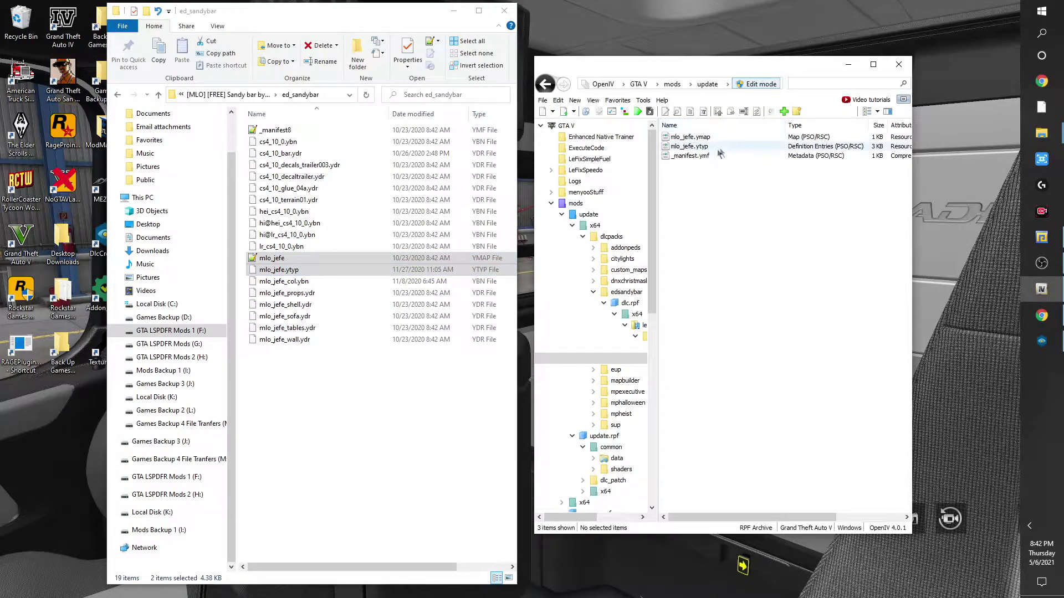
Step: Copy _manifest8 to the desktop and rename the copy to _manifest
click(690, 157)
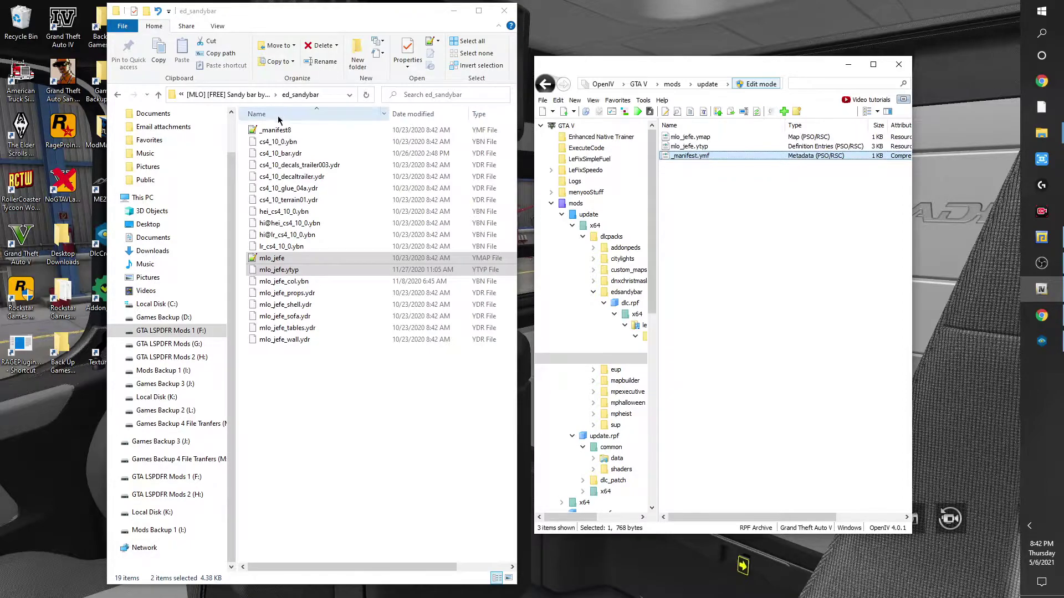
right_click(285, 132)
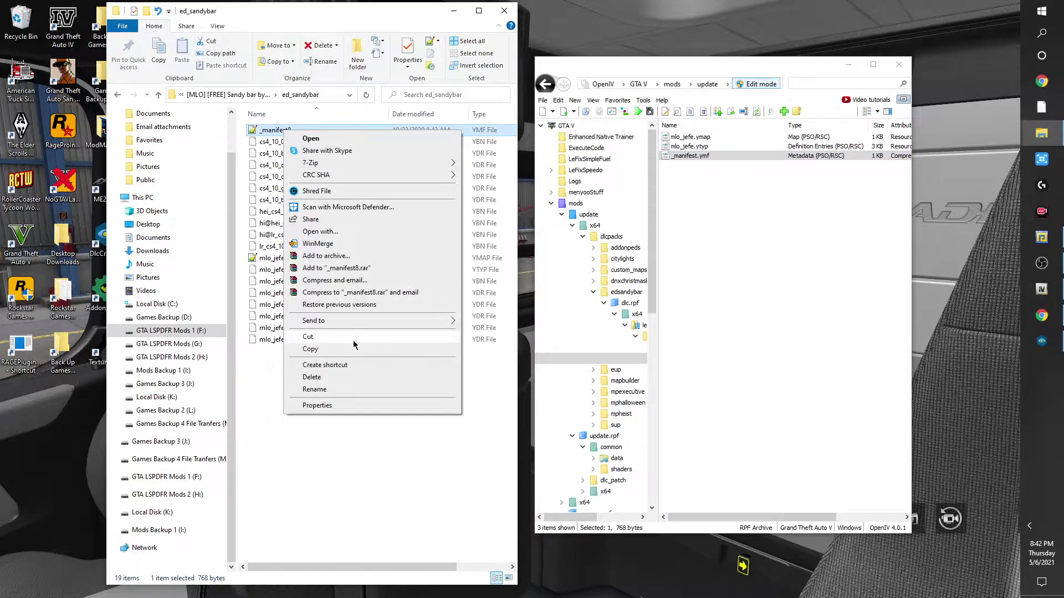
click(311, 349)
click(30, 416)
right_click(31, 416)
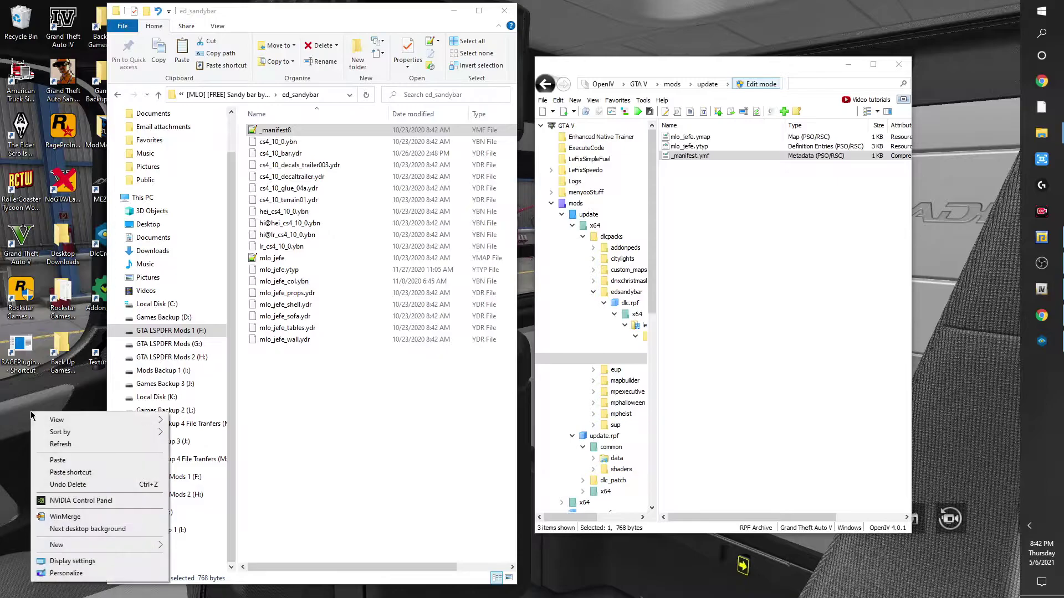
click(65, 463)
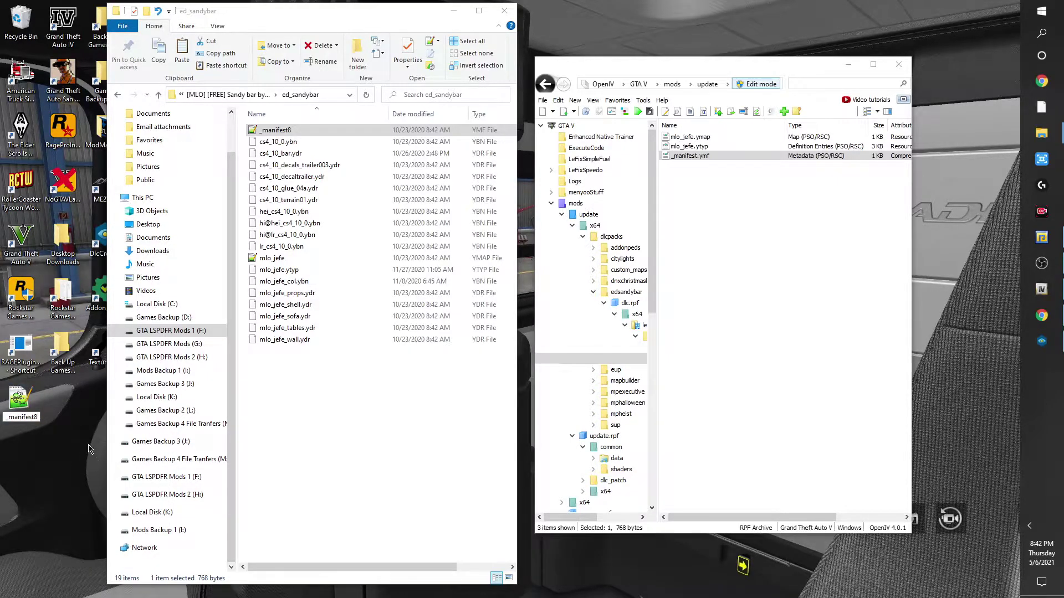
key(BackSpace)
key(Return)
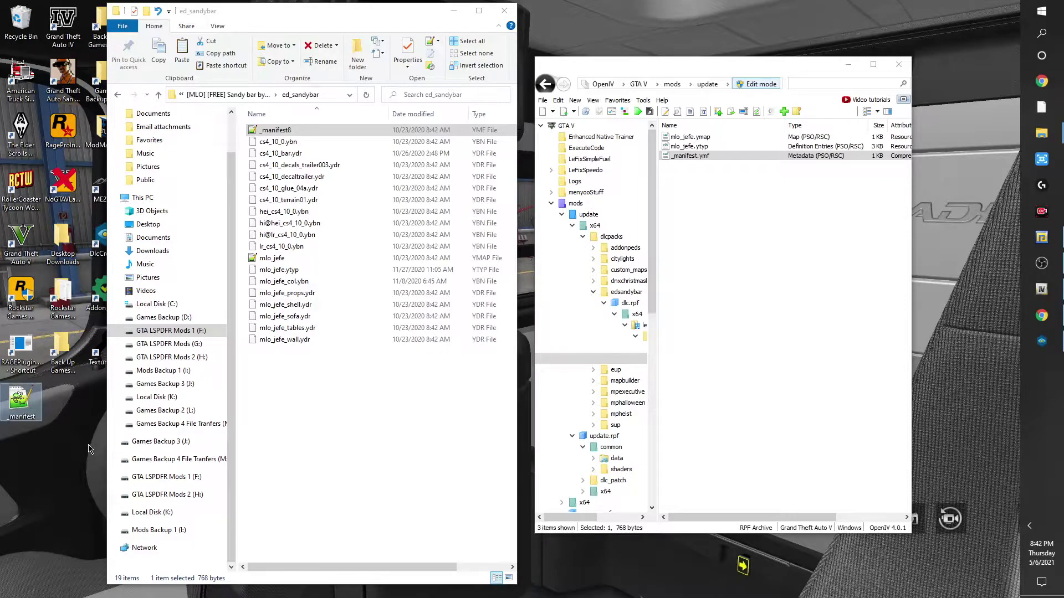
Step: Replace _manifest.ymf in edsandybar_metadata.rpf with the desktop _manifest, then delete the desktop copy and return to the Sandy bar folder
drag(16, 409, 819, 258)
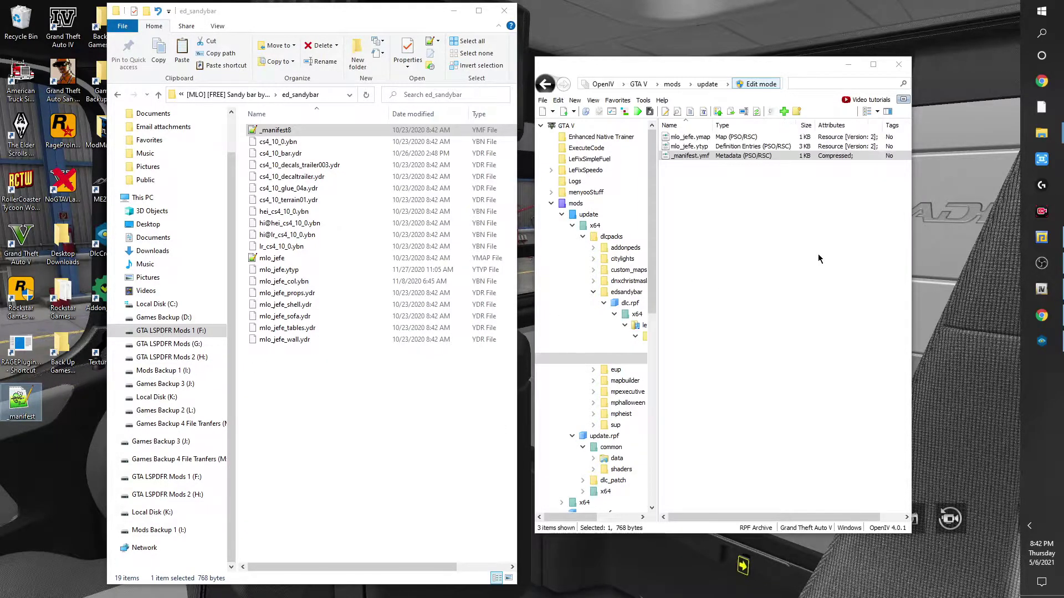
click(693, 161)
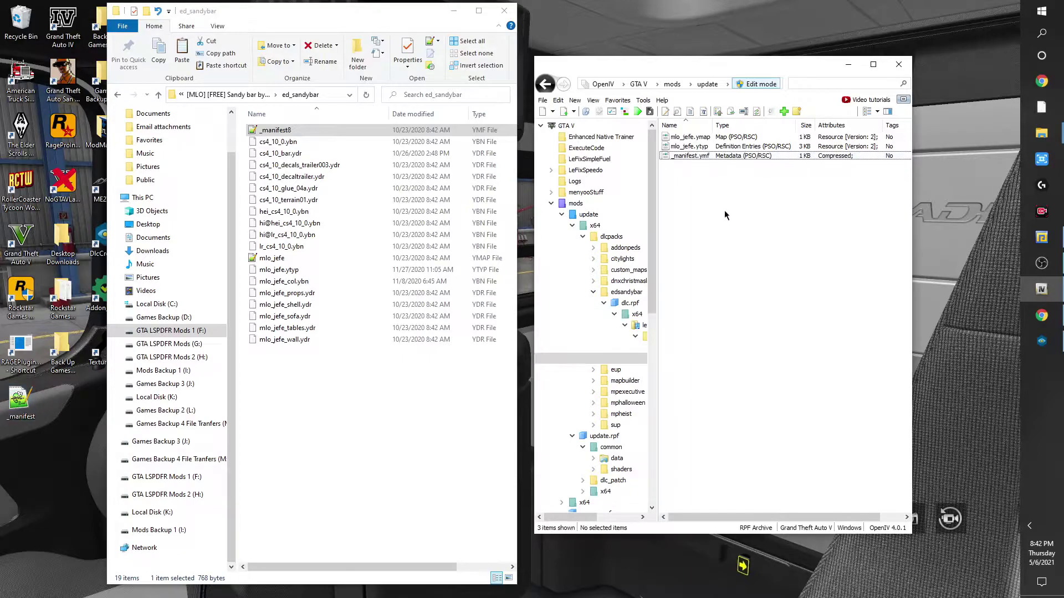
right_click(22, 415)
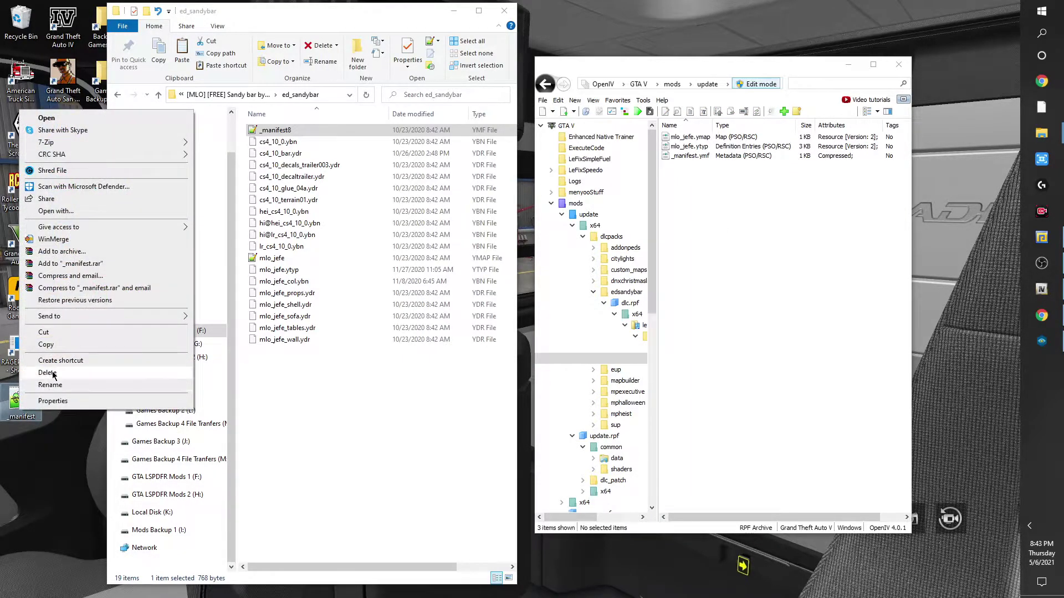
click(47, 373)
click(289, 133)
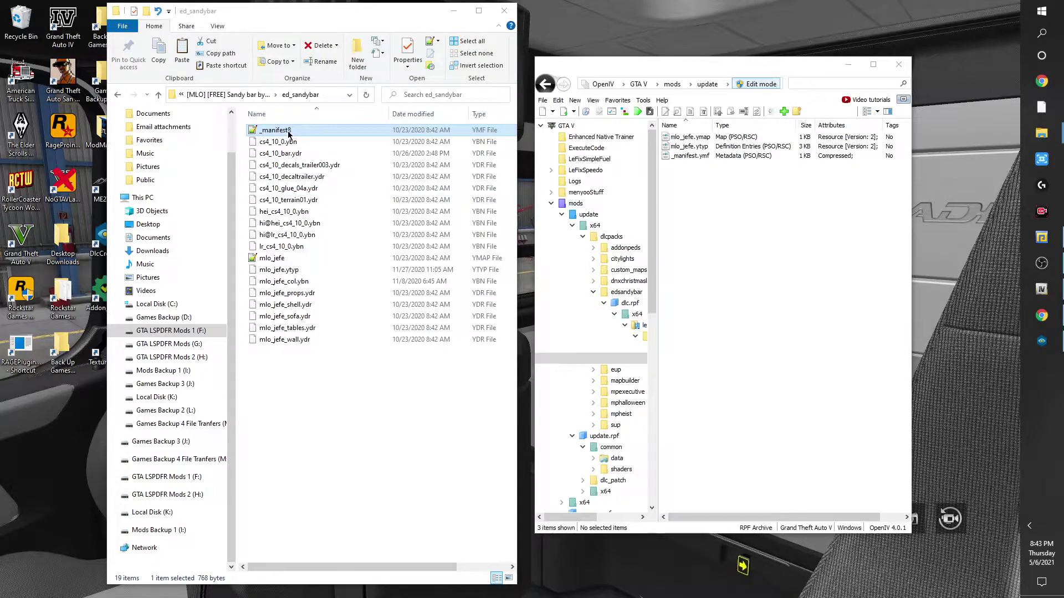
click(117, 95)
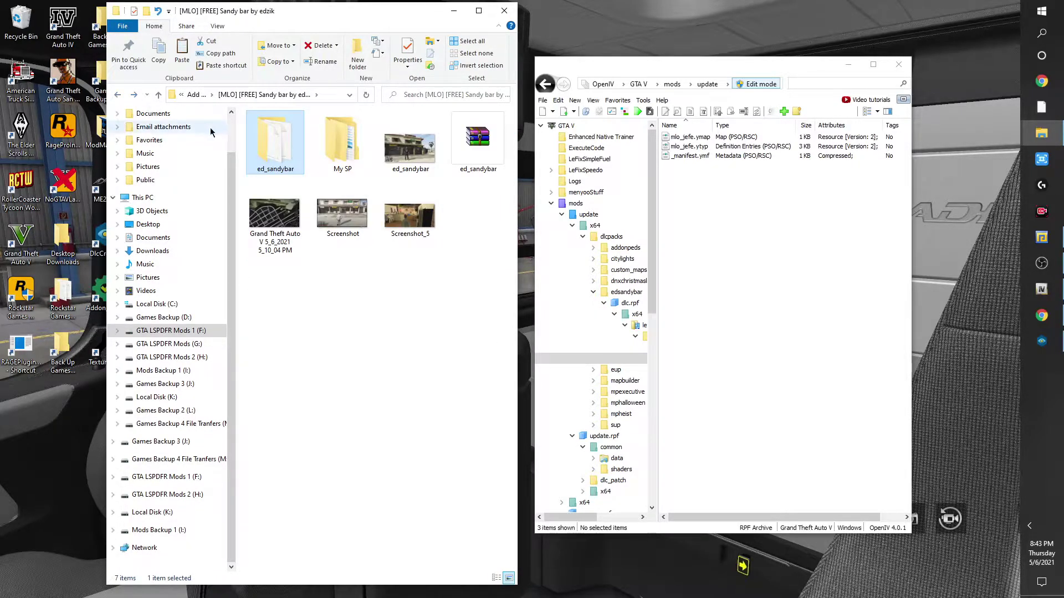